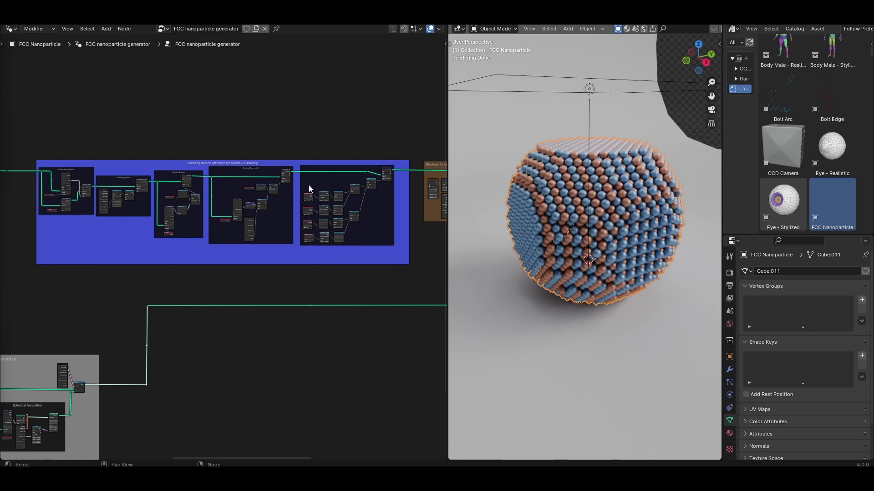
Examine the shading-attribute node frames and the shader nodes of the 2 phase - Random material
scroll(300, 185, "up", 2)
middle_click_drag(273, 211, 272, 250)
scroll(273, 251, "up", 1)
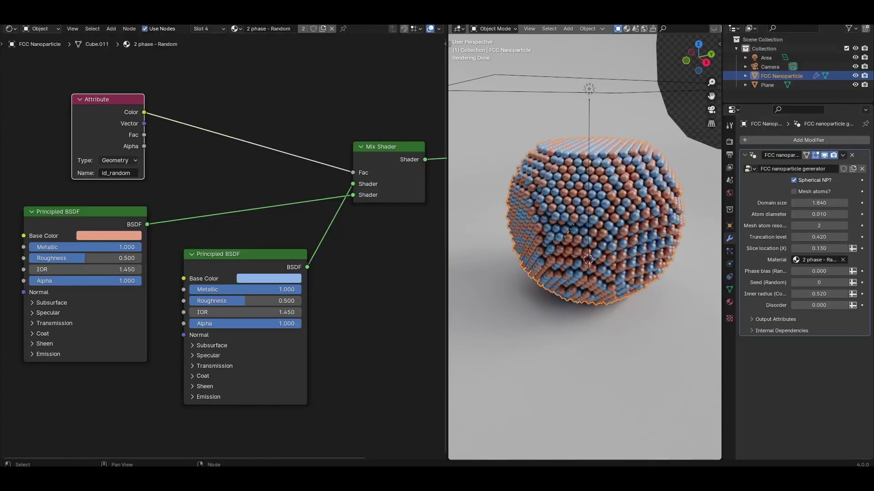
scroll(307, 195, "down", 1)
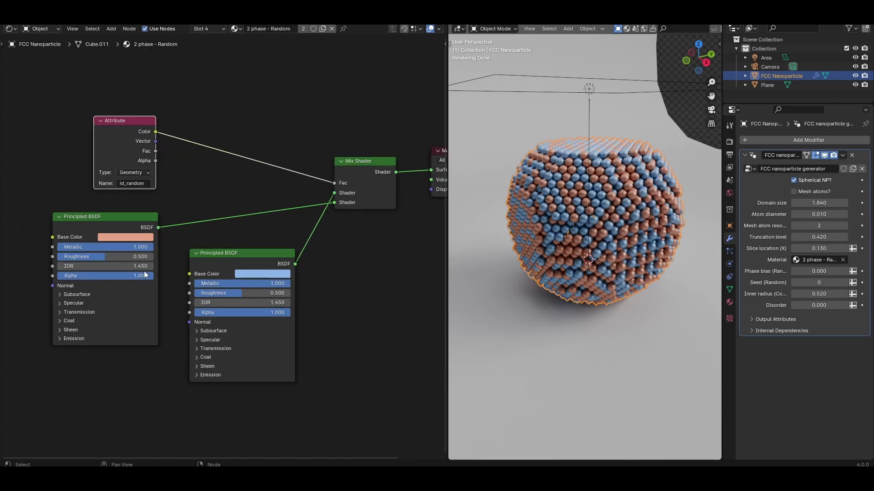
left_click(100, 235)
In the geometry node tree, insert a Store Named Attribute node on the geometry link between the blue shading-attributes frame and the displacement frame
left_click(10, 29)
left_click(27, 103)
middle_click_drag(108, 199, 192, 212)
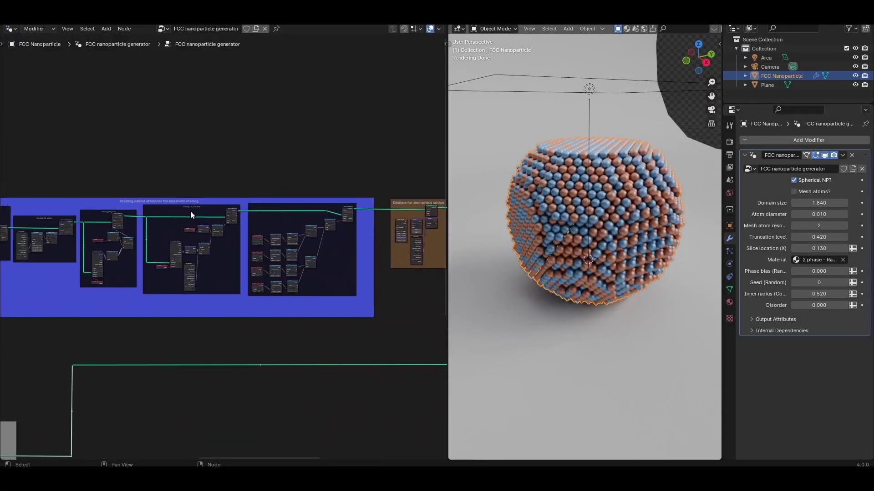
scroll(192, 212, "up", 1)
middle_click_drag(351, 280, 163, 251)
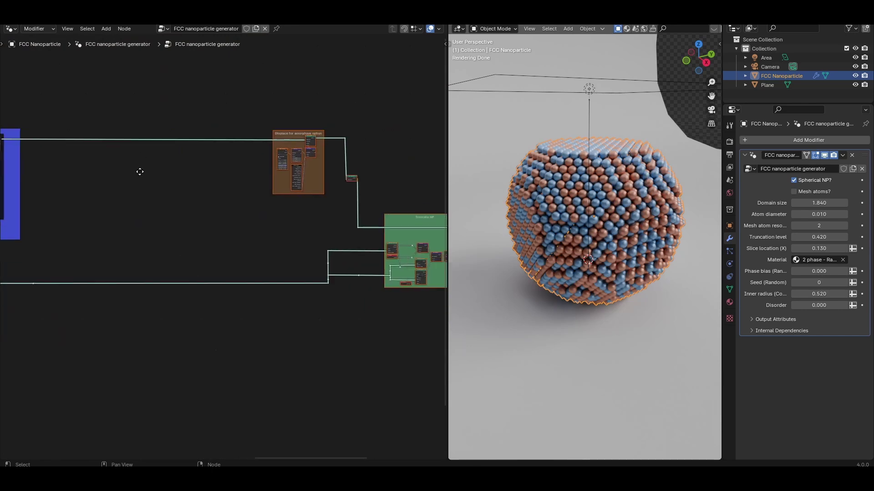
middle_click_drag(139, 172, 210, 238)
scroll(206, 219, "up", 3)
scroll(332, 213, "up", 1)
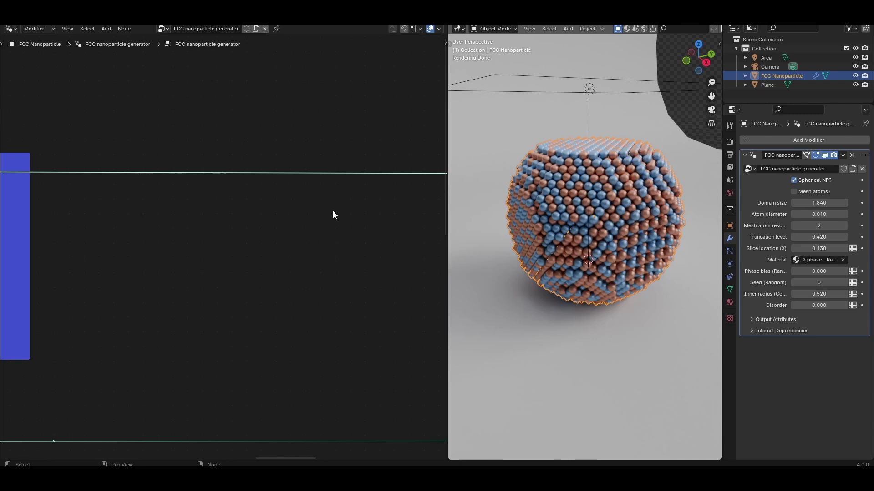
key("shift+a")
type("sto")
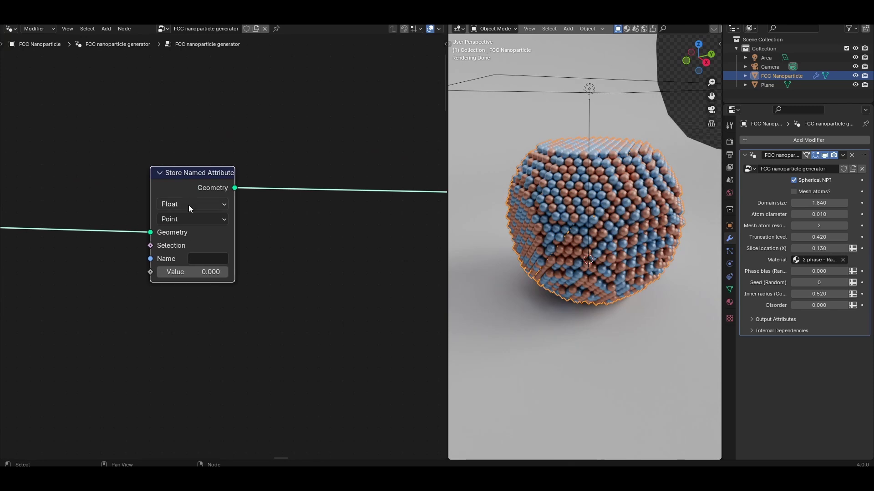
Set the new Store Named Attribute node to Integer and name its attribute phase_id
left_click(188, 204)
left_click(198, 246)
left_click(203, 259)
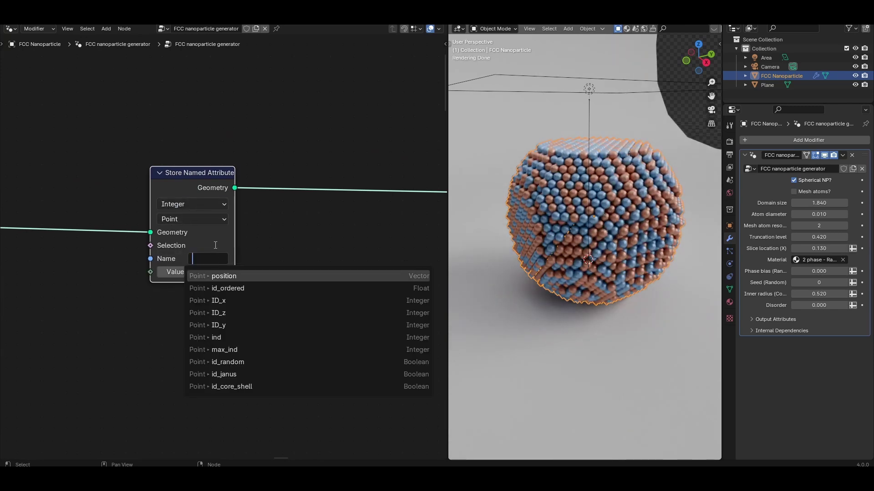
type("phase_id")
key("Return")
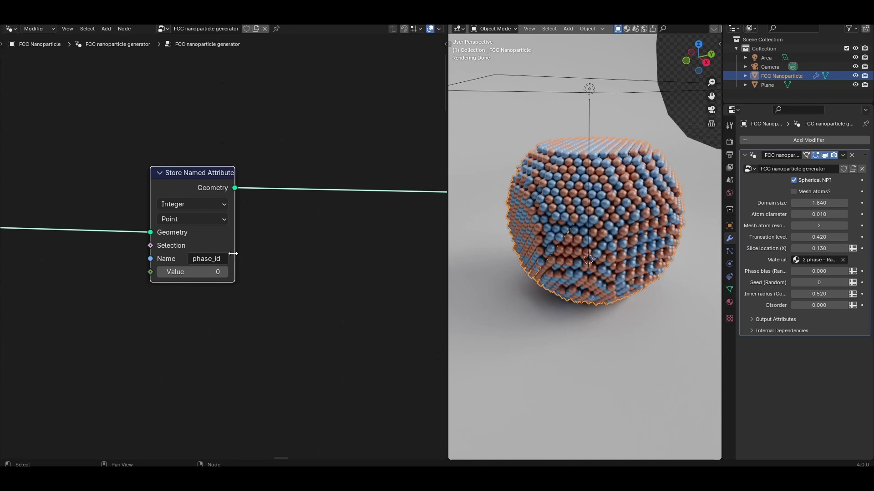
Shift the phase_id Store Named Attribute node back along the link and insert a duplicate of it directly after
left_click_drag(233, 253, 231, 237)
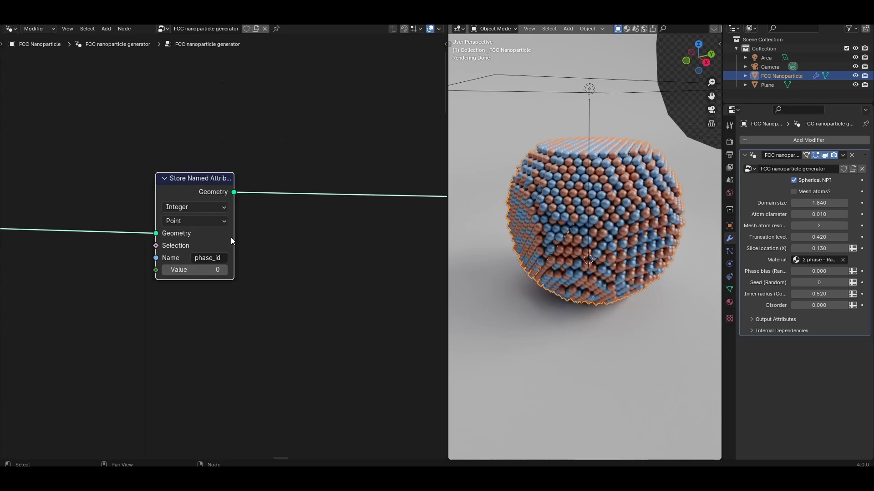
left_click_drag(187, 175, 91, 179)
key("shift+d")
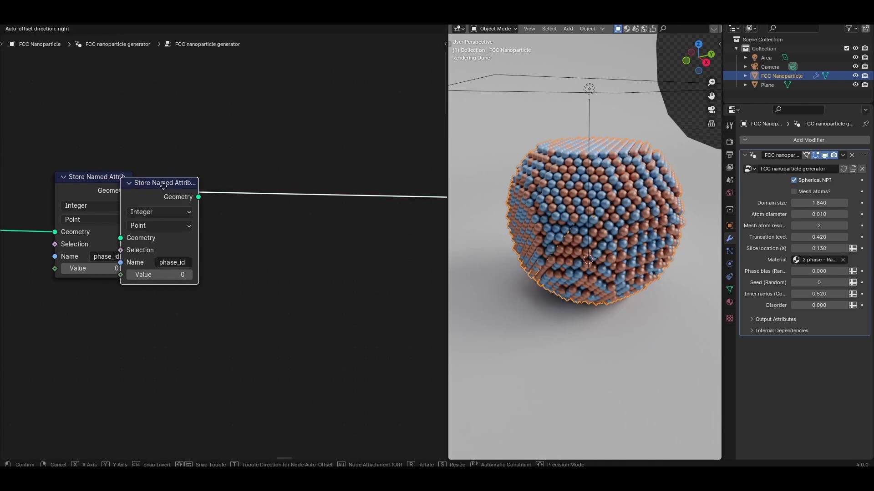
left_click(216, 175)
Try to rename the duplicate node's attribute phase_color, and set its data type to Color
left_click(228, 252)
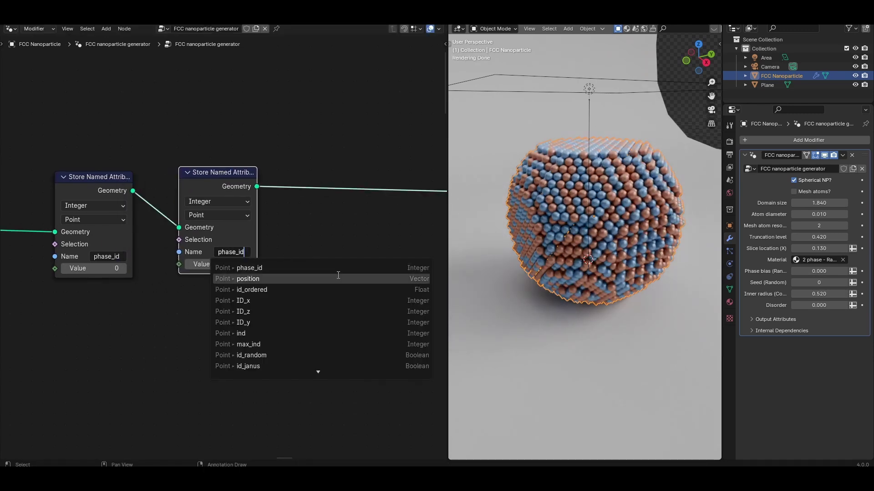
key("BackSpace")
key("BackSpace")
type("color")
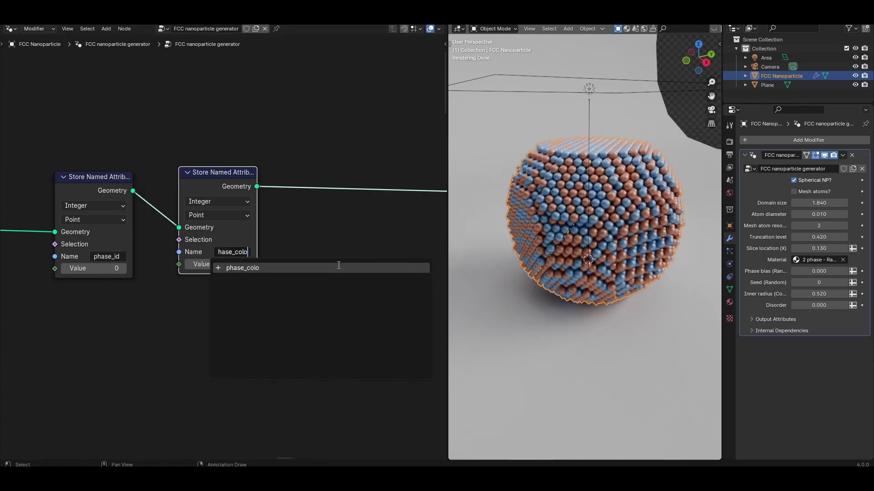
key("Return")
left_click(219, 203)
left_click(218, 265)
scroll(225, 249, "up", 1)
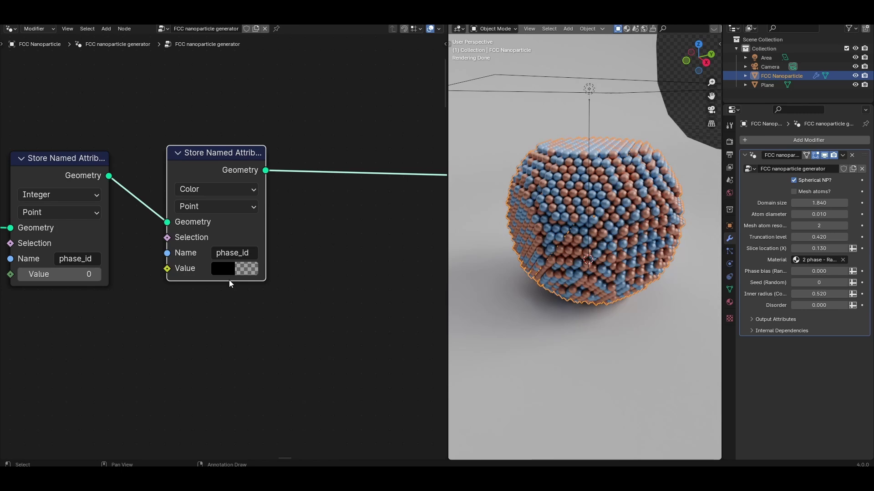
Add a Domain Size node fed by the geometry output of the Color Store Named Attribute node
scroll(229, 280, "down", 2)
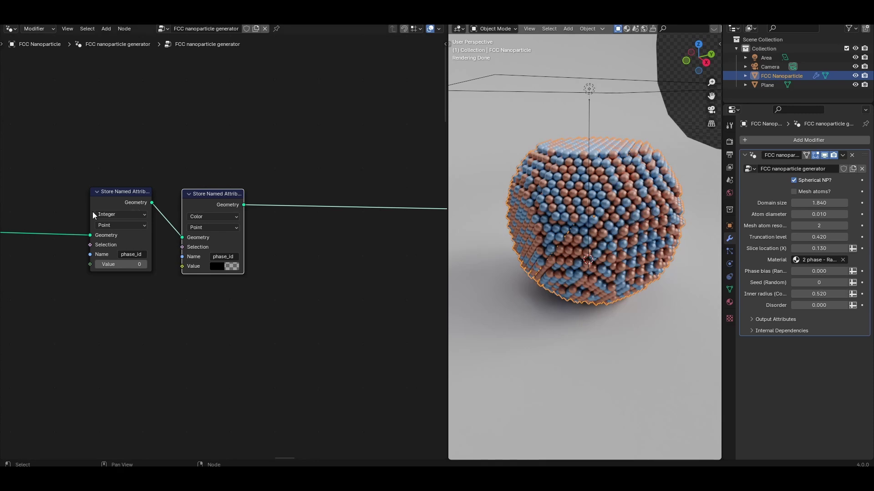
middle_click_drag(111, 245, 89, 241)
left_click_drag(221, 201, 274, 273)
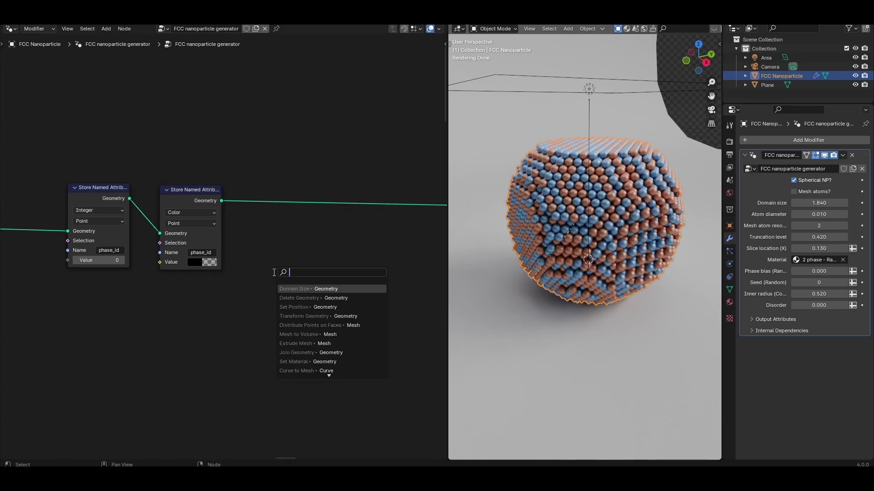
type("dom")
key("Return")
left_click(250, 312)
scroll(249, 313, "up", 1)
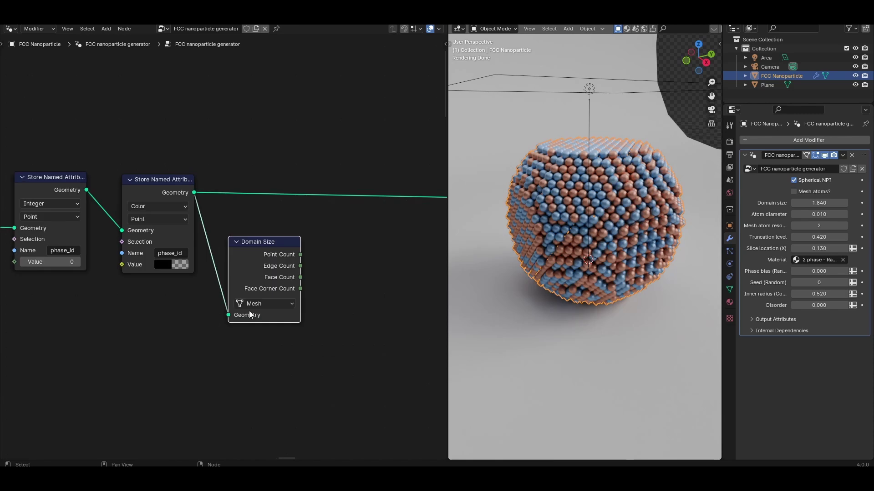
left_click_drag(301, 254, 285, 287)
scroll(234, 207, "down", 1)
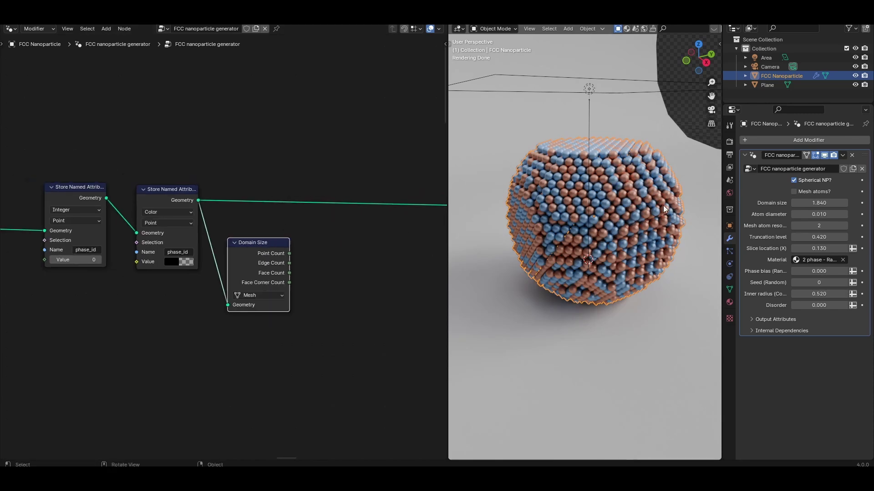
middle_click_drag(247, 237, 196, 235)
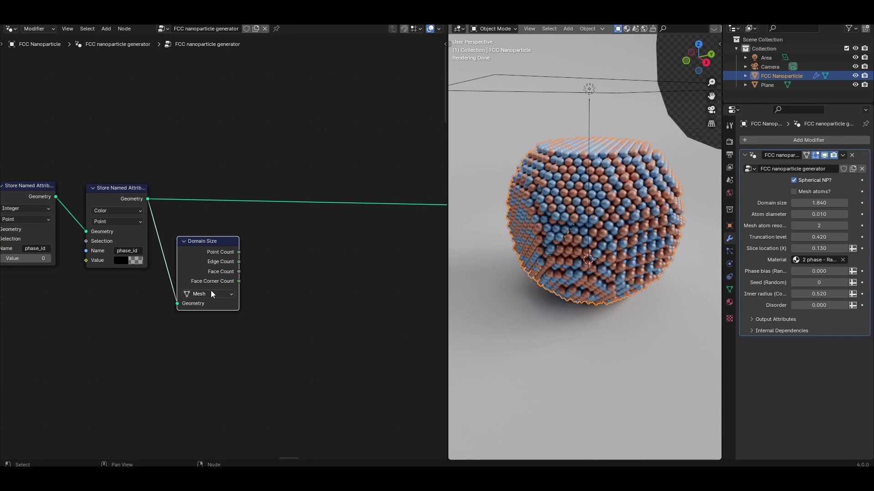
middle_click_drag(295, 304, 207, 311)
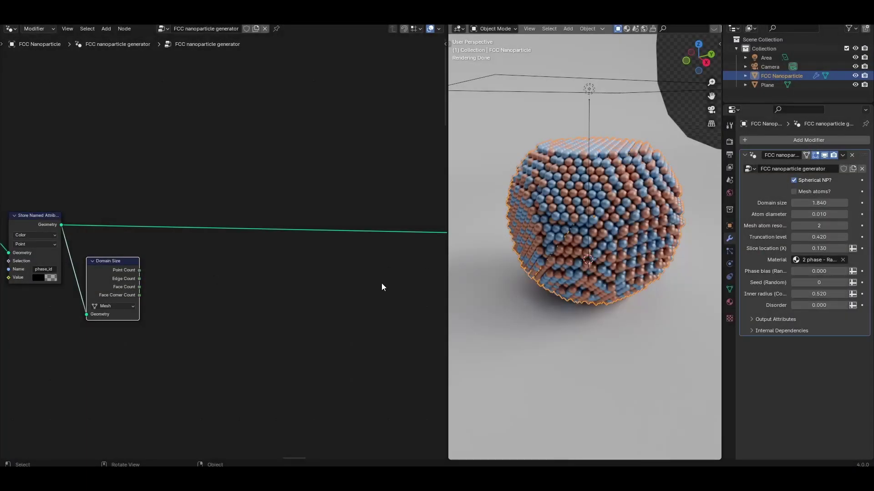
In the shader editor, make a single-user copy of the 2 phase - Random material and name it Multiphase
left_click(11, 29)
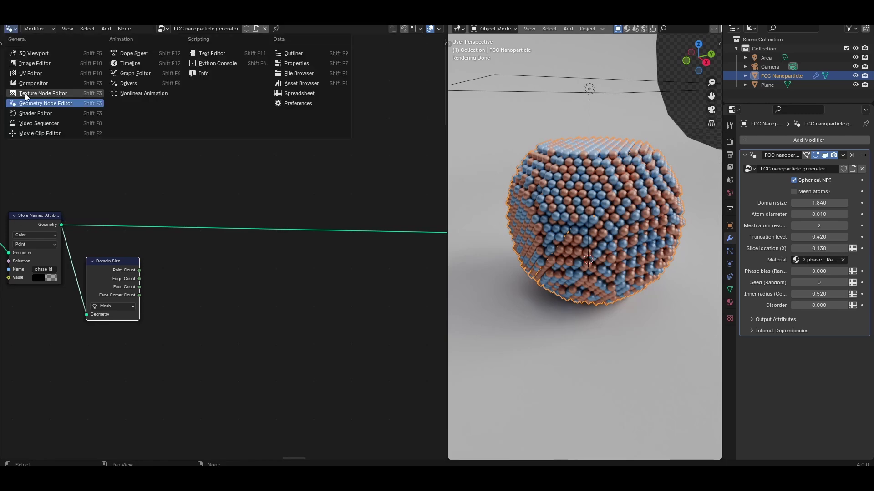
left_click(32, 113)
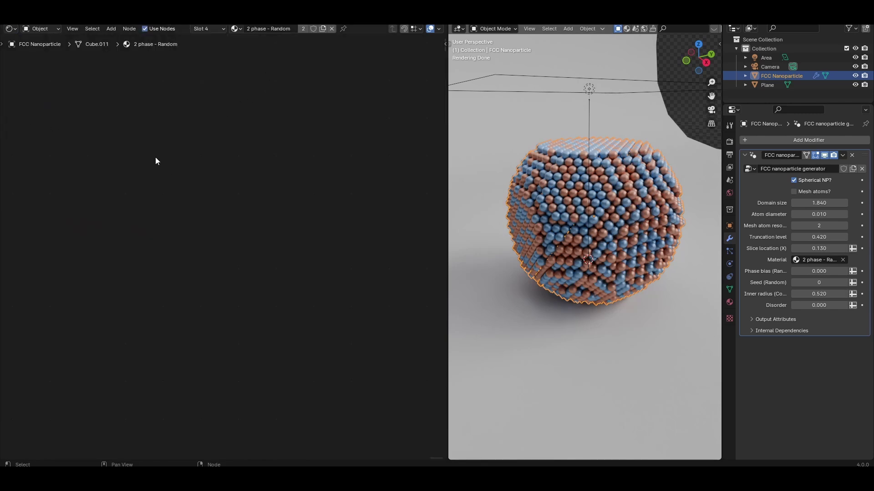
key("Home")
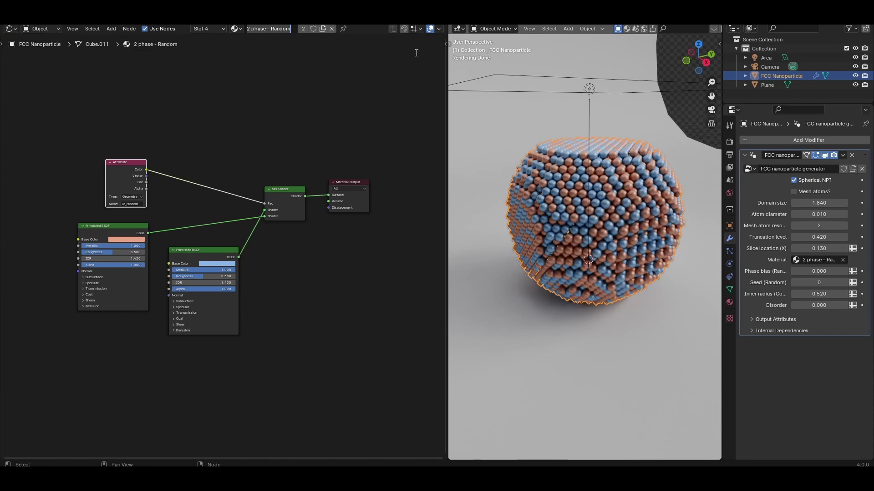
left_click(305, 30)
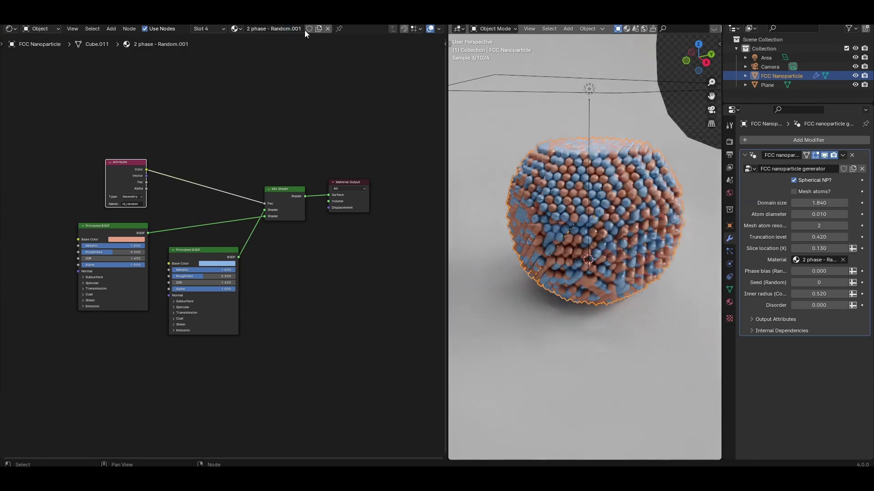
left_click(267, 28)
type("Multiphase")
key("Return")
key("Home")
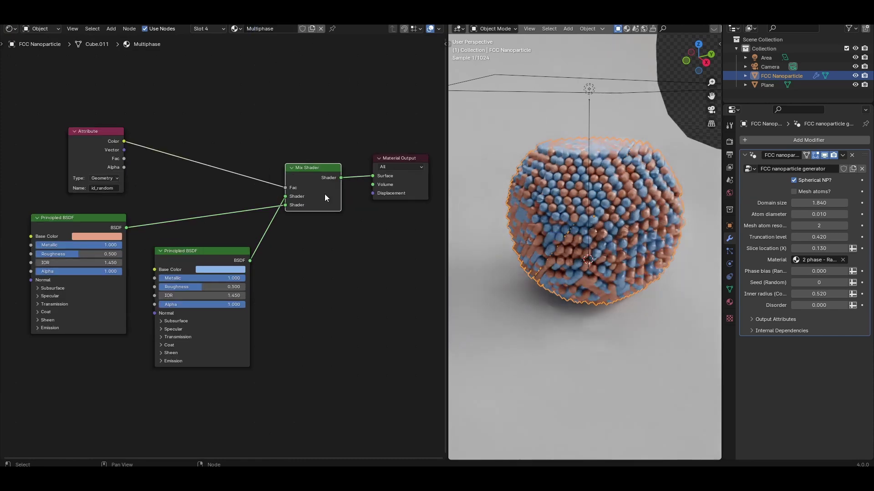
Delete the Mix Shader and the blue Principled BSDF node from the Multiphase material
key("x")
left_click(221, 250)
key("x")
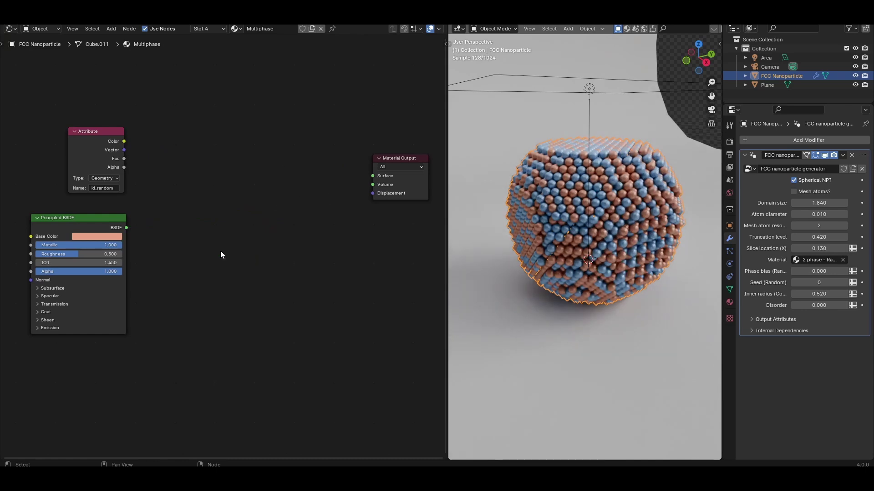
Set the Attribute node's name in the Multiphase material to phase_color
left_click(103, 190)
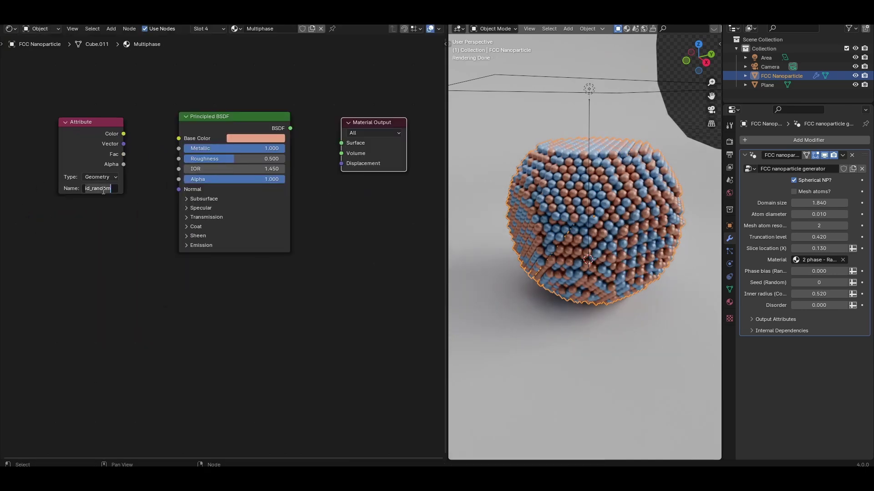
type("phase_color")
key("Return")
Link the Attribute color to the Principled BSDF base color, and the BSDF output to the Material Output surface
left_click_drag(123, 133, 178, 138)
left_click_drag(290, 129, 341, 144)
scroll(327, 137, "up", 1)
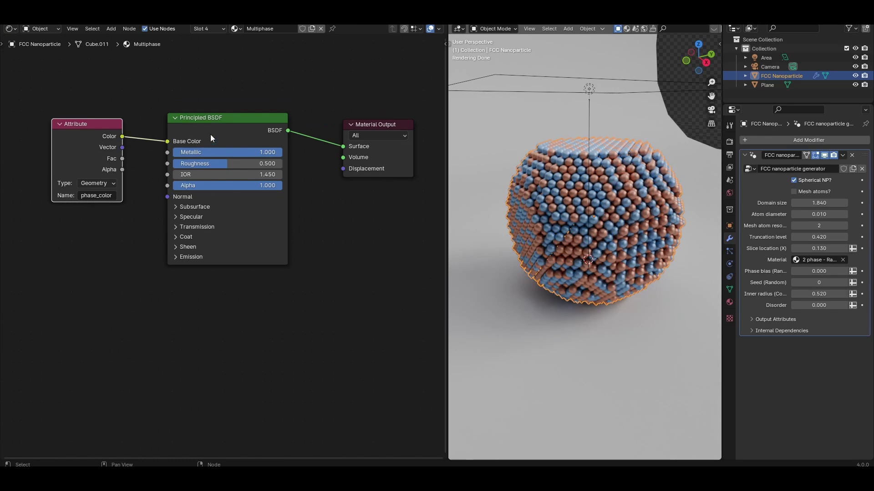
middle_click_drag(303, 277, 275, 286)
Assign the Multiphase material to the nanoparticle in the FCC nanoparticle generator modifier
left_click(816, 259)
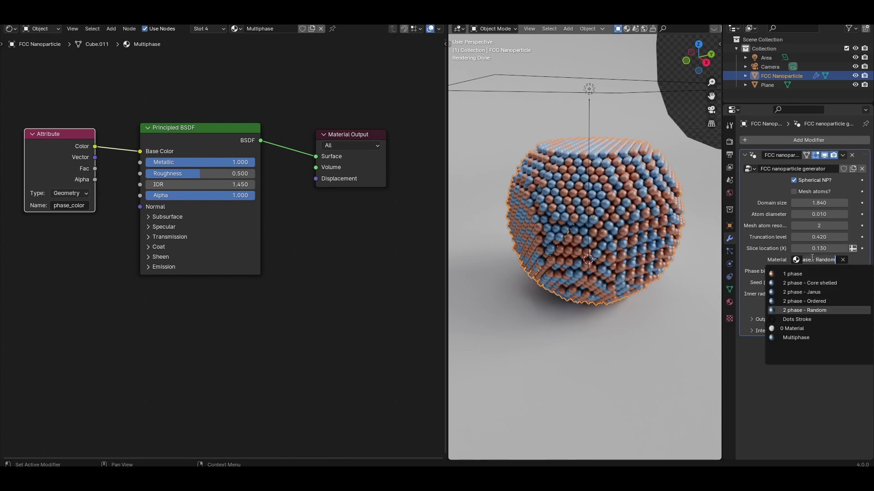
left_click(807, 340)
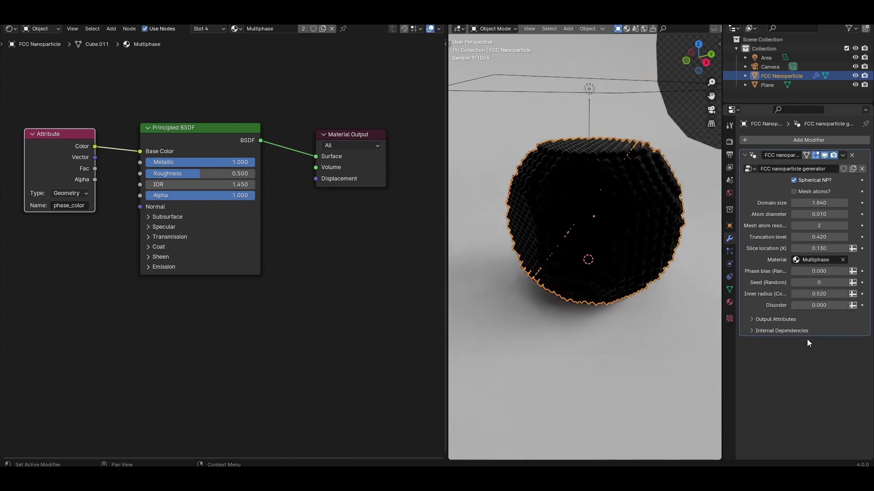
scroll(605, 228, "up", 2)
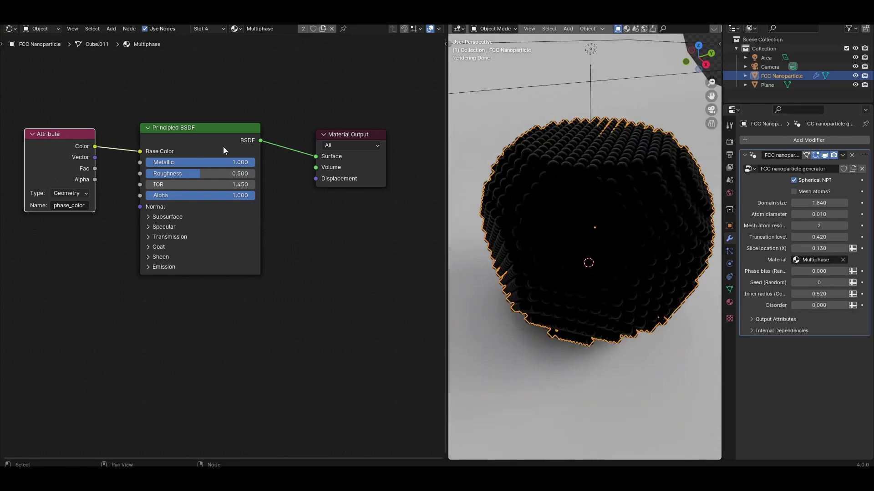
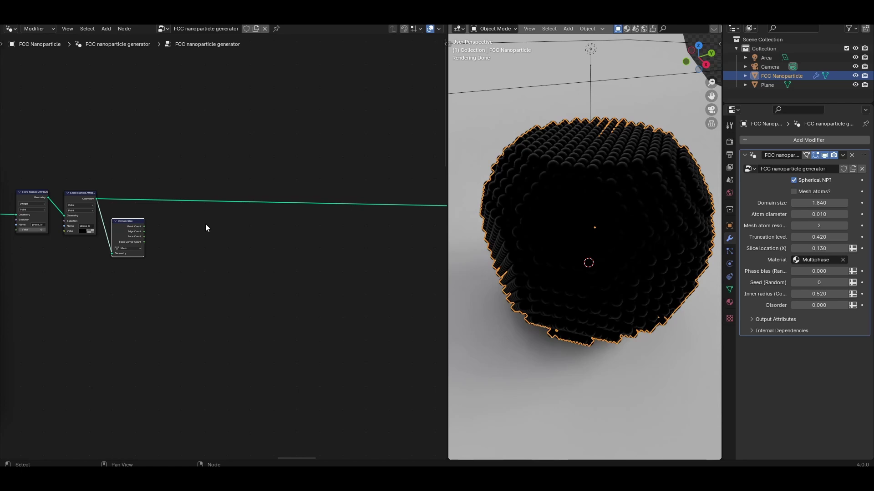
Add a Named Attribute node beside the Domain Size node, with data type Color and attribute name phase_id
scroll(206, 225, "up", 2)
key("shift+a")
type("nam")
left_click(187, 274)
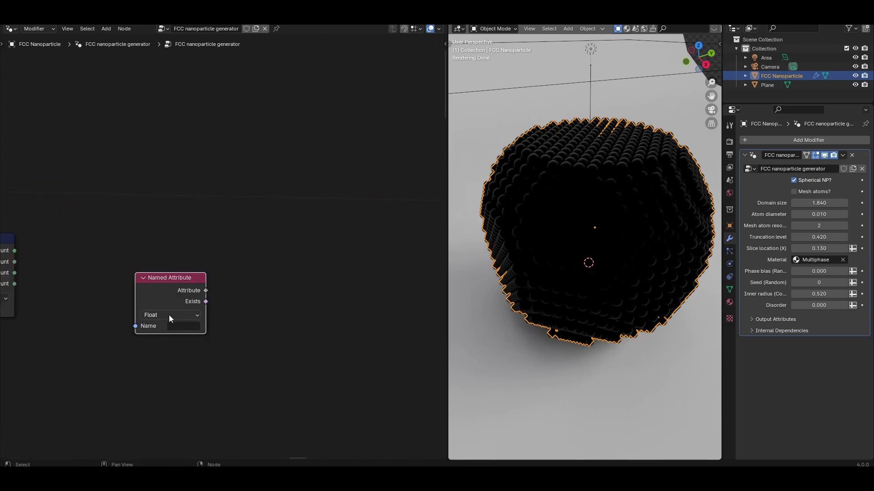
left_click(169, 315)
left_click(163, 351)
left_click(178, 328)
left_click(191, 341)
Add a comparison node next to the phase_id node and set it to Integer with the Equal operation
key("shift+a")
left_click(252, 263)
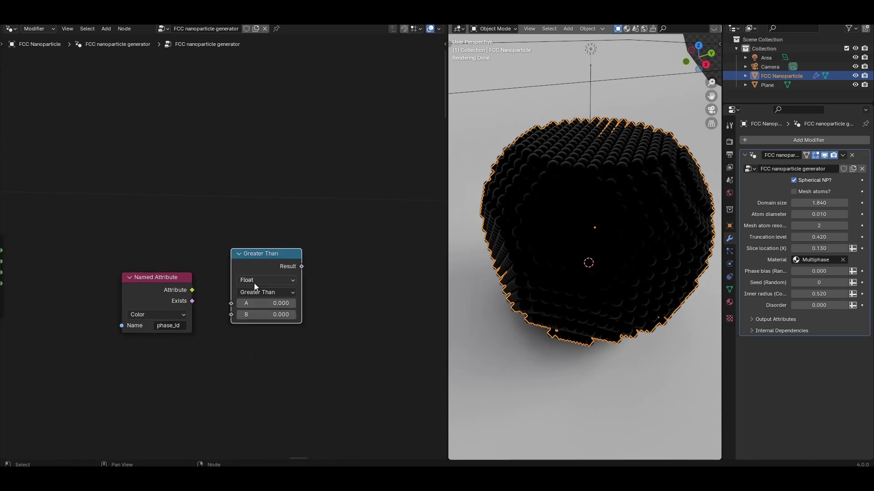
left_click(254, 281)
left_click(252, 315)
left_click(263, 292)
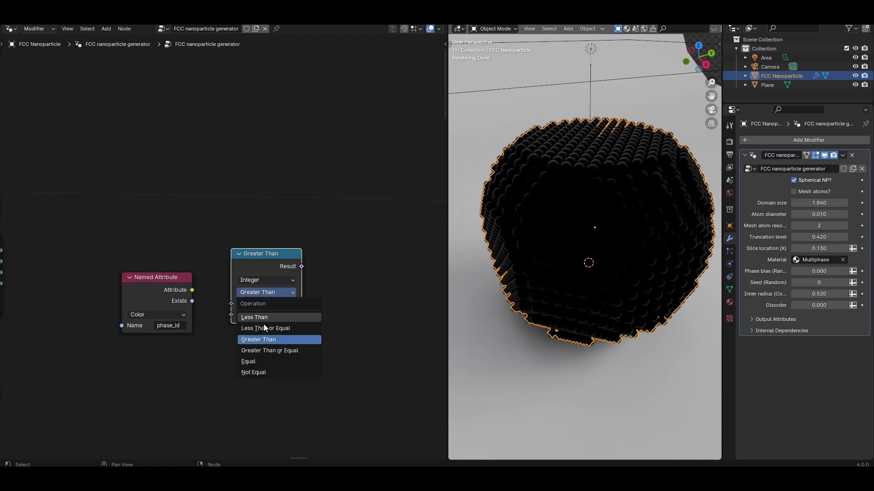
left_click(259, 360)
Set the phase_id Named Attribute node to Integer and link its attribute output to input A of the Equal node
left_click(156, 315)
left_click(167, 350)
left_click_drag(192, 290, 238, 296)
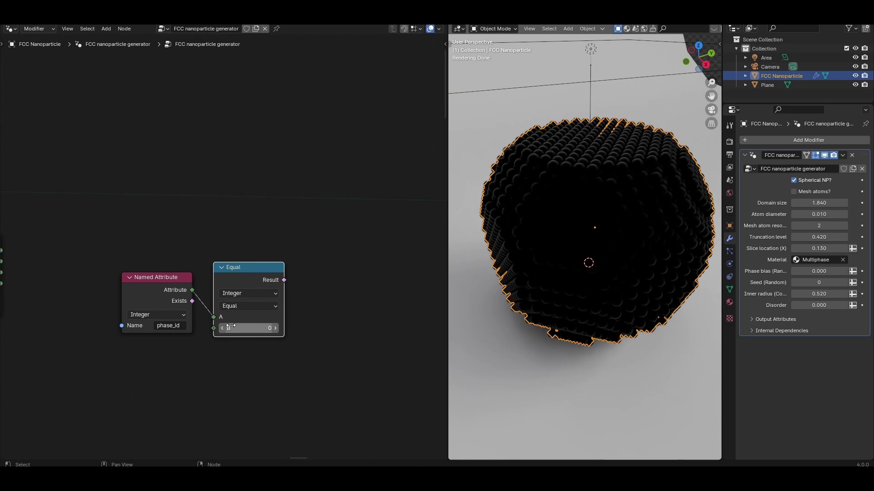
Insert a Store Named Attribute node into the main geometry link, just above and past the Equal node
left_click_drag(284, 280, 316, 275)
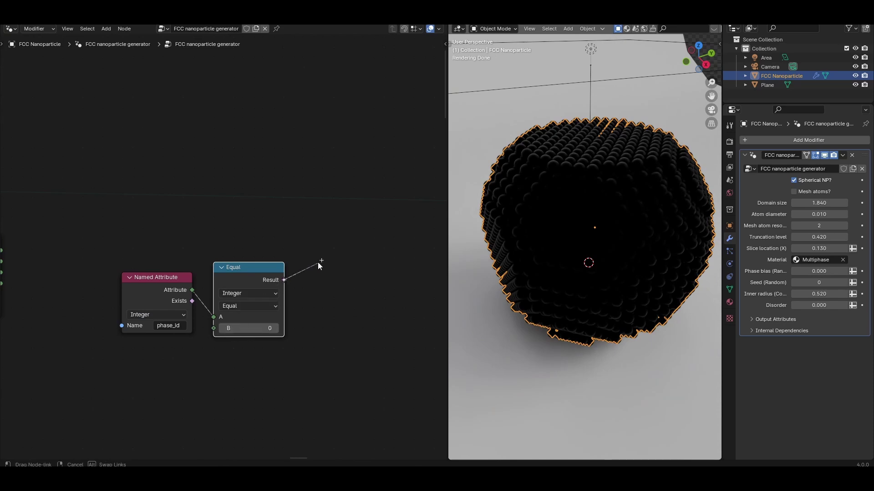
right_click(363, 260)
scroll(311, 301, "down", 1)
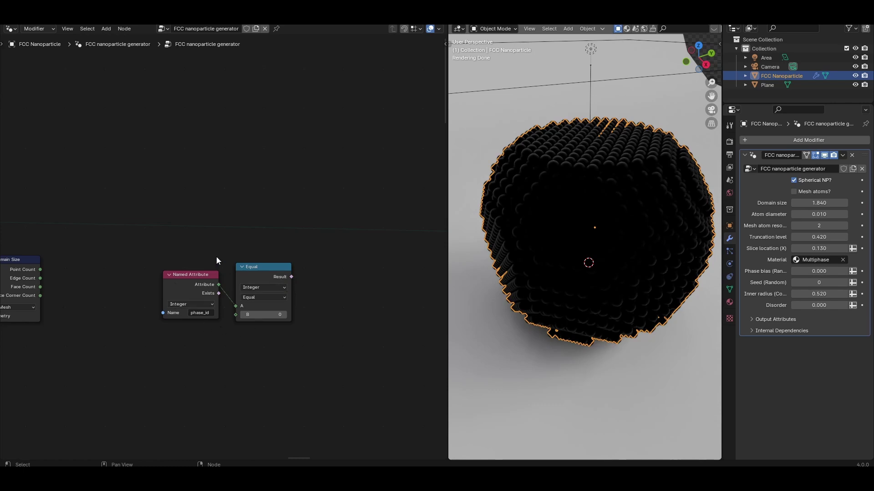
middle_click_drag(281, 316, 226, 328)
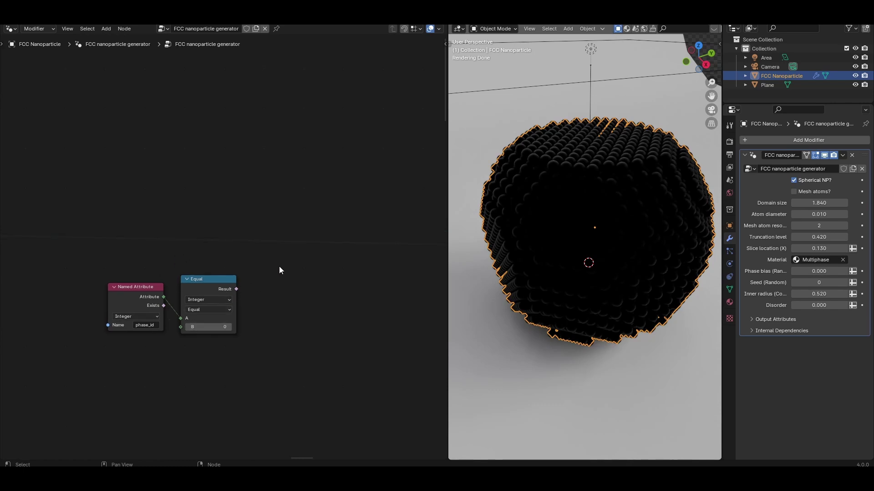
key("shift+a")
type("sto")
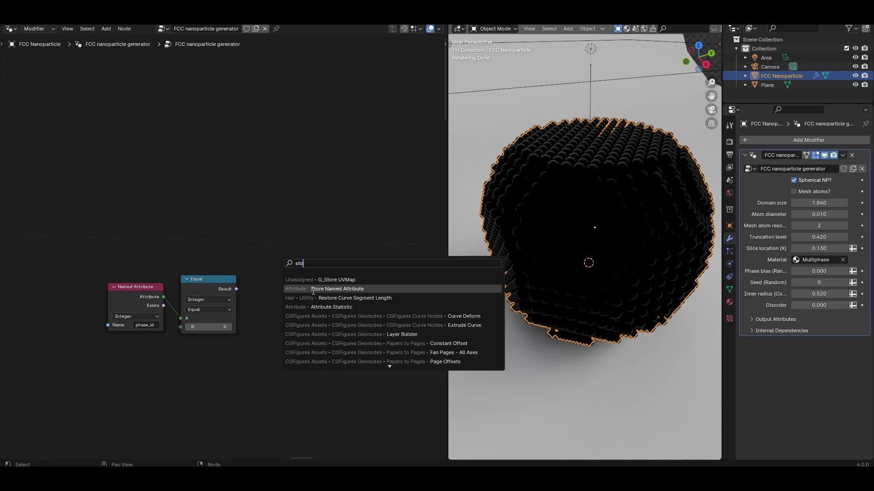
left_click(312, 289)
left_click(279, 227)
Set the Store Named Attribute node's data type to Integer and its attribute name to phase_id
scroll(279, 237, "up", 3)
left_click(351, 200)
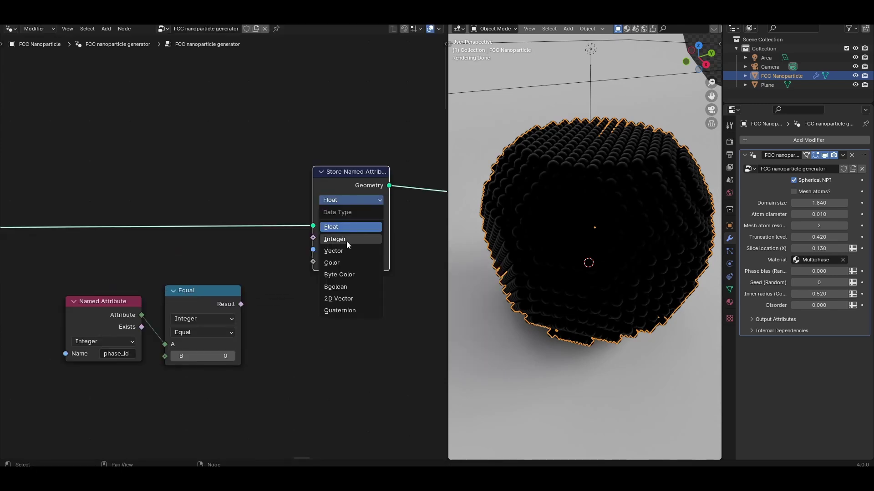
left_click(346, 243)
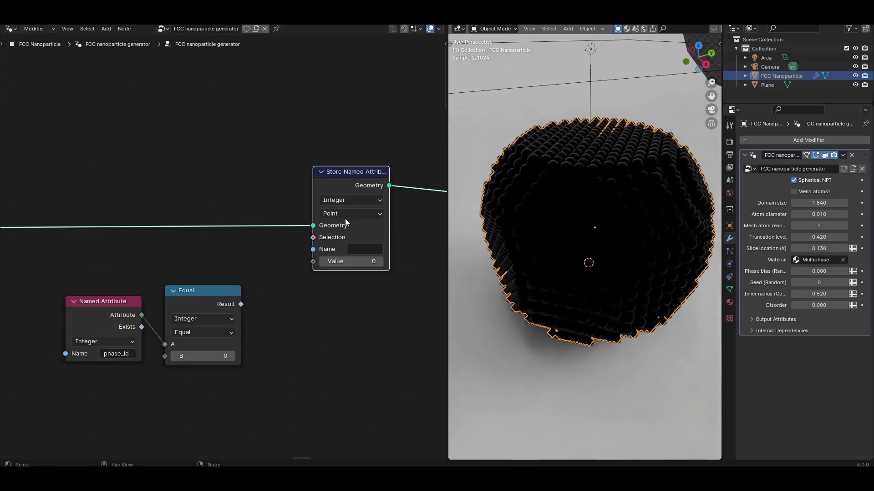
left_click(358, 249)
type("phase_id")
left_click(382, 276)
Link the Equal result to the Store Named Attribute selection and move the Named Attribute and Equal nodes up beneath the geometry link
left_click_drag(241, 304, 315, 242)
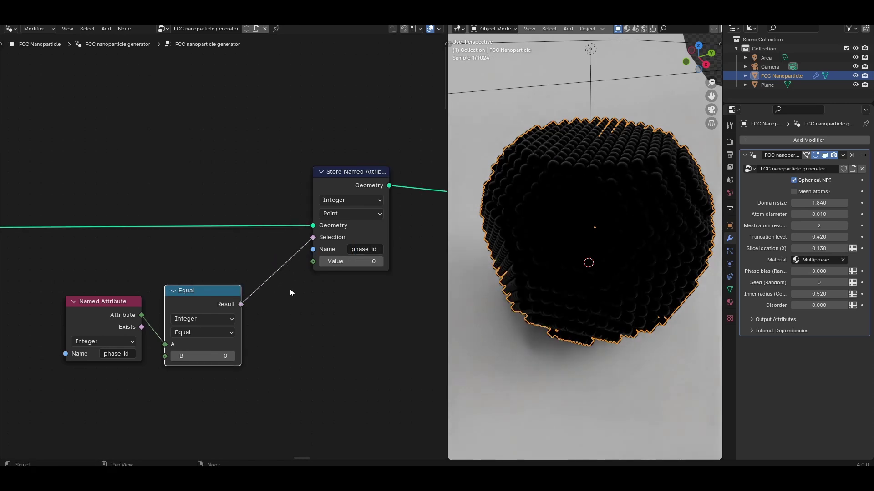
left_click_drag(249, 377, 128, 312)
left_click_drag(129, 312, 157, 267)
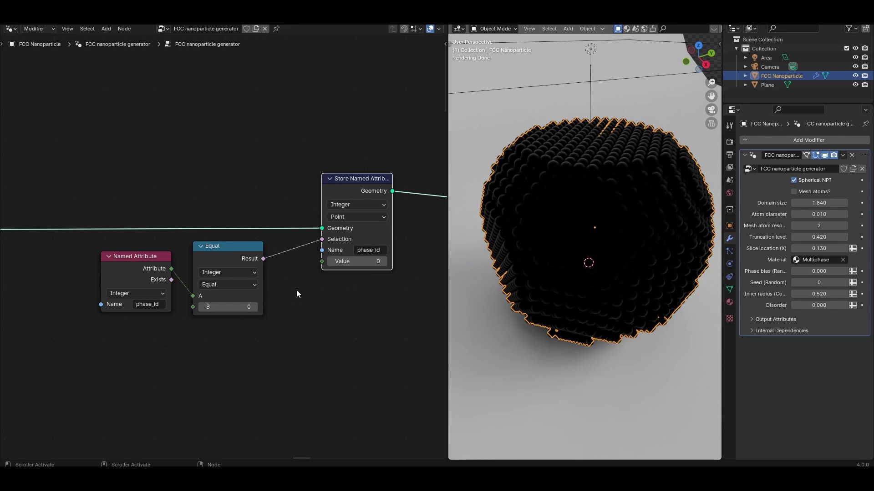
Add a Boolean Random Value node below the Equal node and link its output to the Store Named Attribute value
key("shift+a")
left_click(281, 259)
type("ran")
left_click(237, 356)
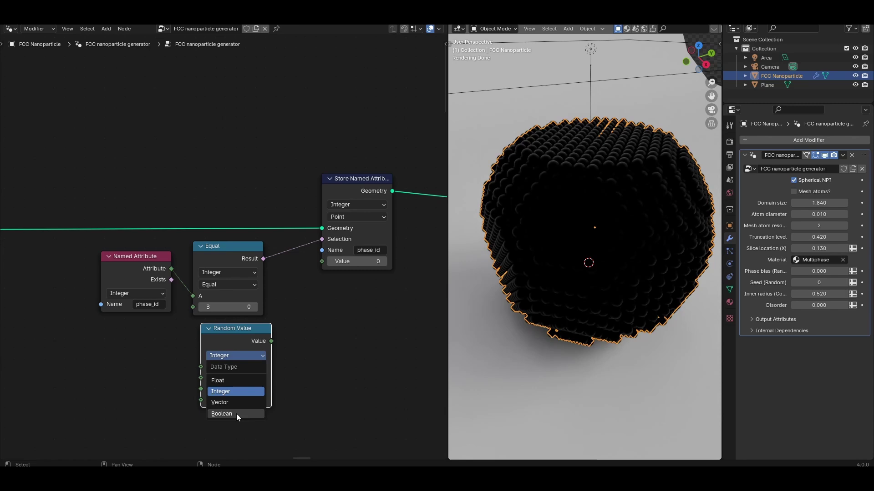
left_click(236, 414)
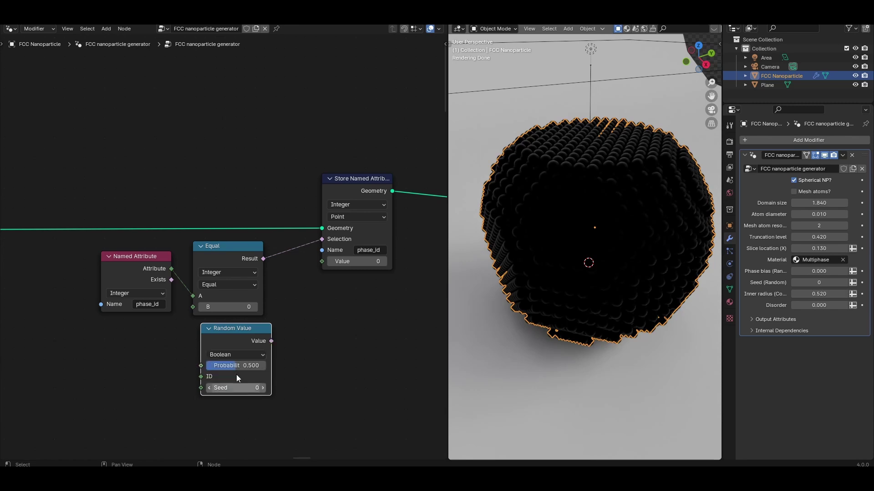
left_click_drag(271, 341, 322, 261)
middle_click_drag(318, 347, 309, 303)
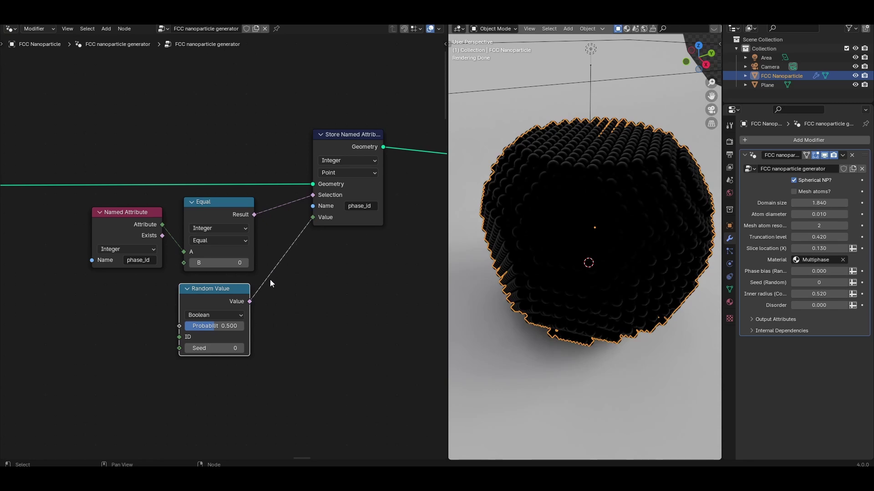
Insert a Map Range node on the link between the Random Value and Store Named Attribute nodes
key("shift+a")
type("map")
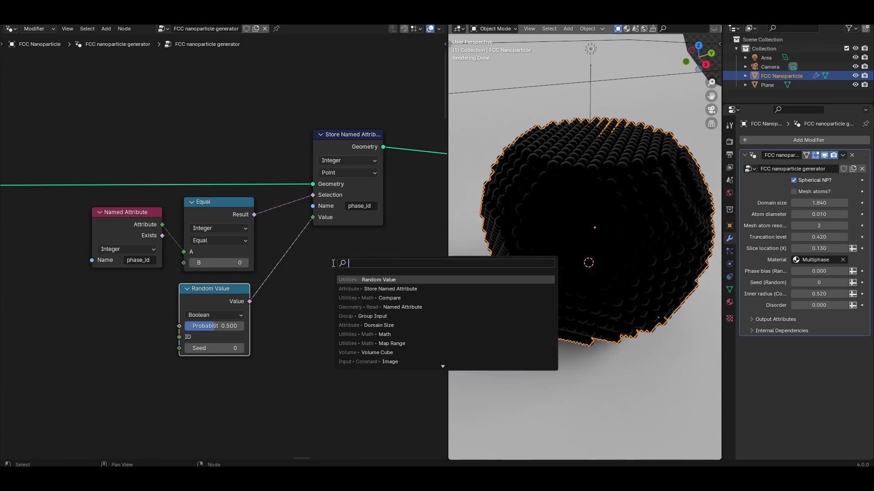
key("Return")
left_click(291, 263)
left_click(296, 316)
middle_click_drag(237, 303, 117, 305)
scroll(137, 309, "up", 1)
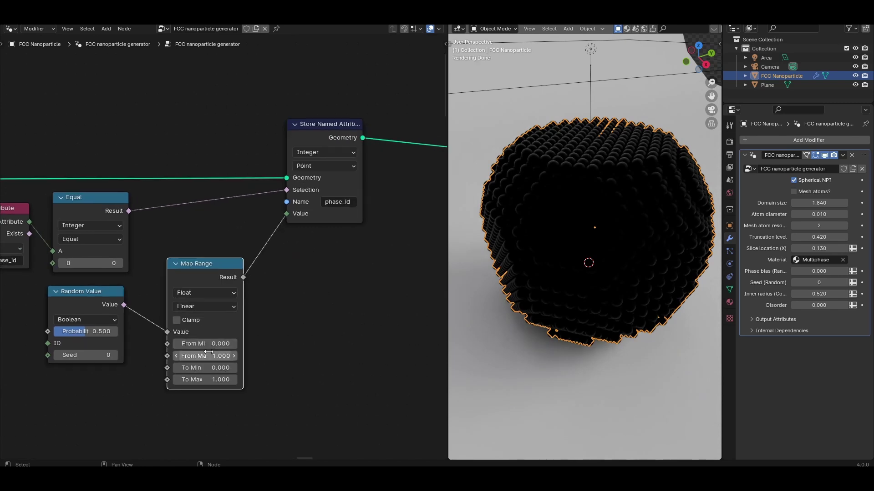
Group the Named Attribute, Equal, Random Value, Map Range and Store Named Attribute nodes into a new node group
middle_click_drag(108, 294, 143, 280)
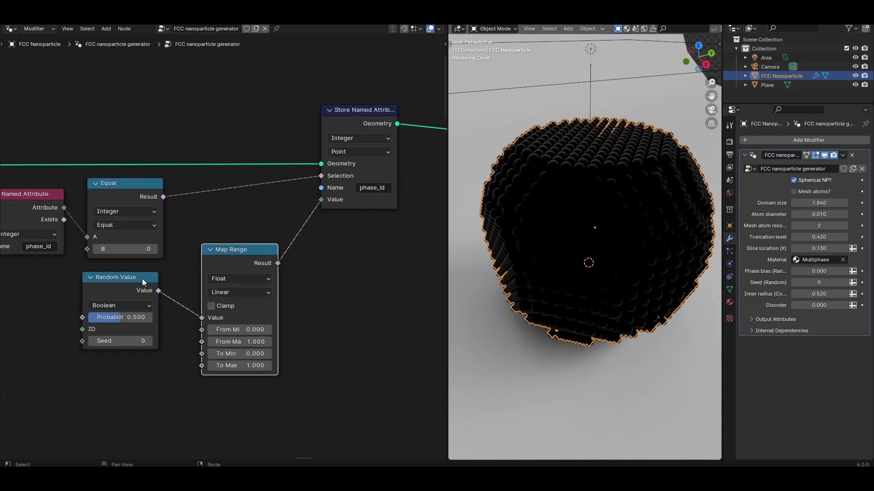
middle_click_drag(223, 369, 214, 340)
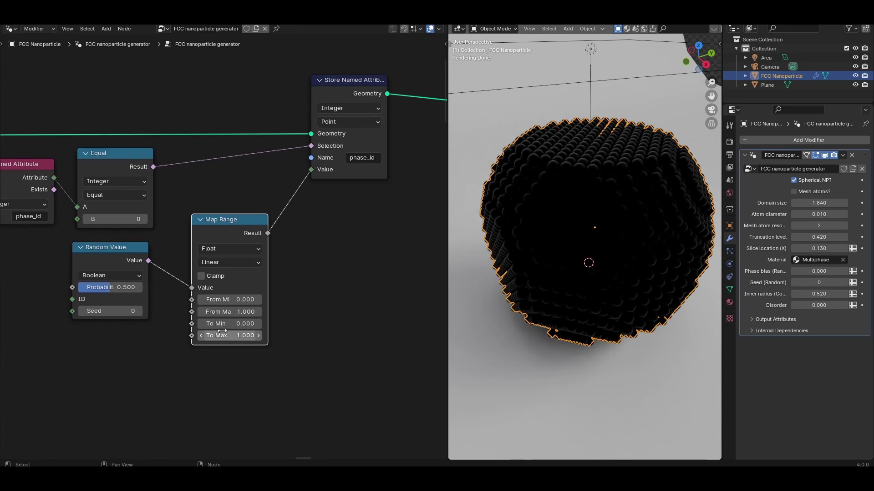
scroll(213, 340, "down", 1)
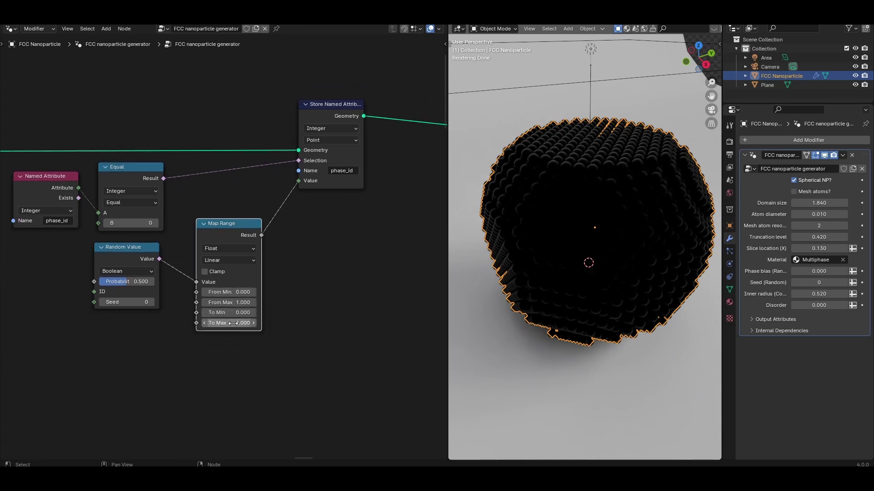
scroll(230, 308, "down", 1)
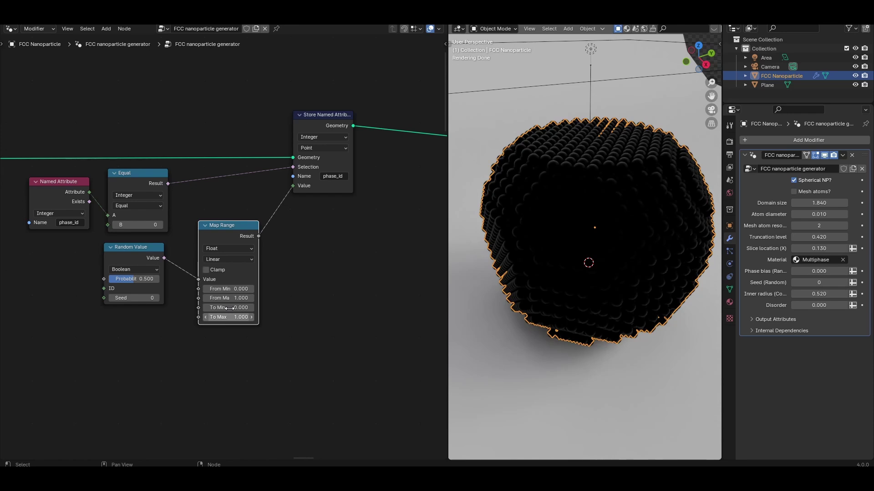
scroll(230, 308, "down", 2)
left_click_drag(156, 160, 321, 305)
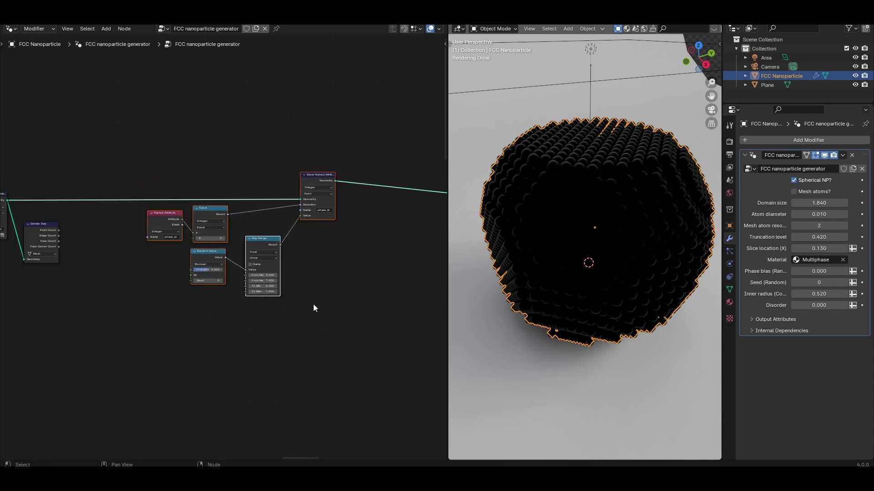
key("ctrl+g")
key("Home")
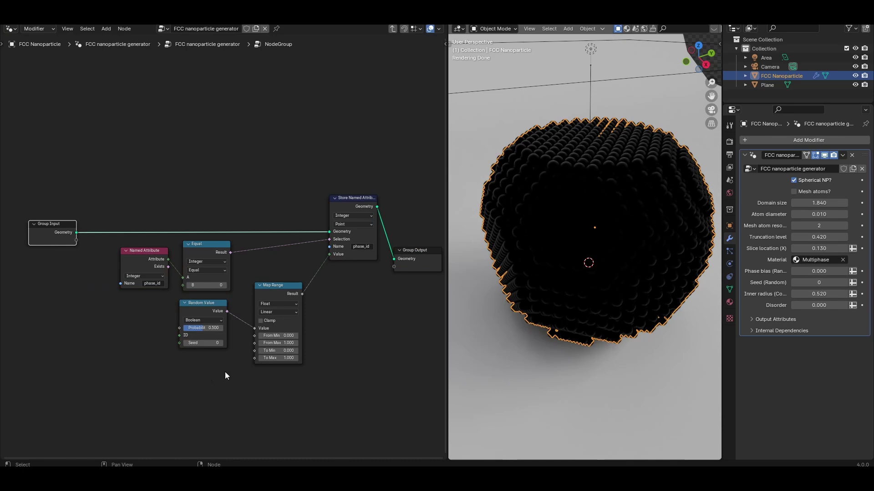
Expose the Map Range's To Max as a group input and rename that input phase id
left_click_drag(256, 359, 71, 241)
middle_click_drag(108, 250, 185, 232)
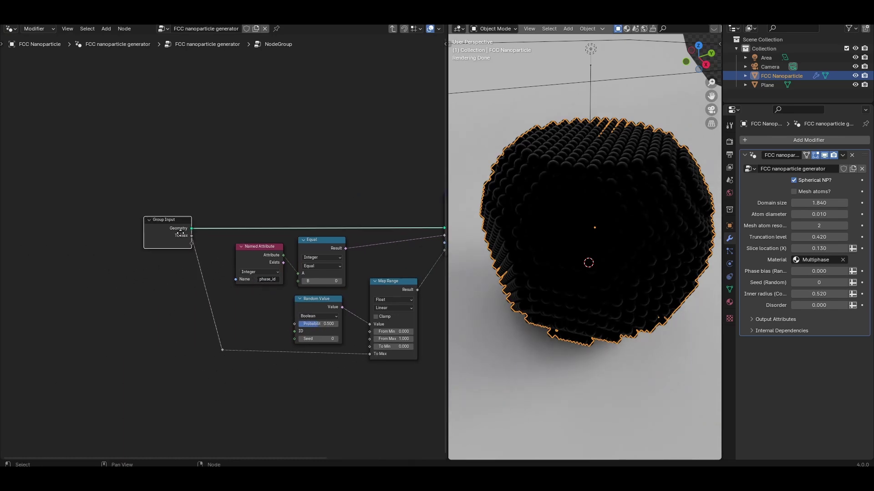
scroll(185, 232, "up", 7)
key("n")
double_click(382, 77)
type("phase id")
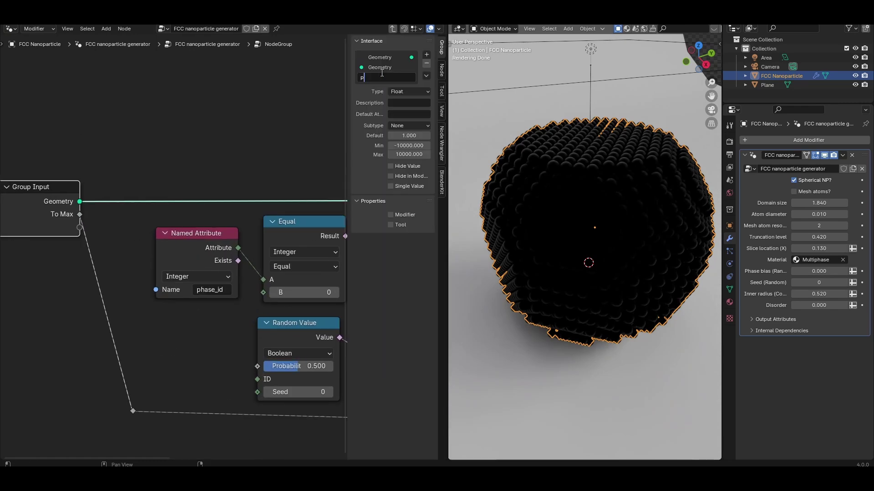
key("Return")
Make the phase id input an Integer with a minimum of 0 and exit to the parent node tree
left_click(400, 93)
left_click(401, 142)
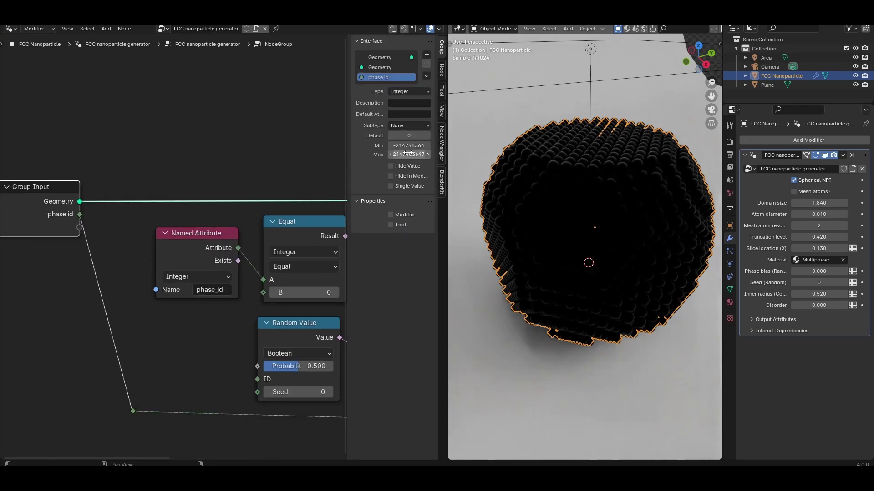
left_click(413, 145)
type("0")
key("Return")
scroll(173, 236, "down", 2)
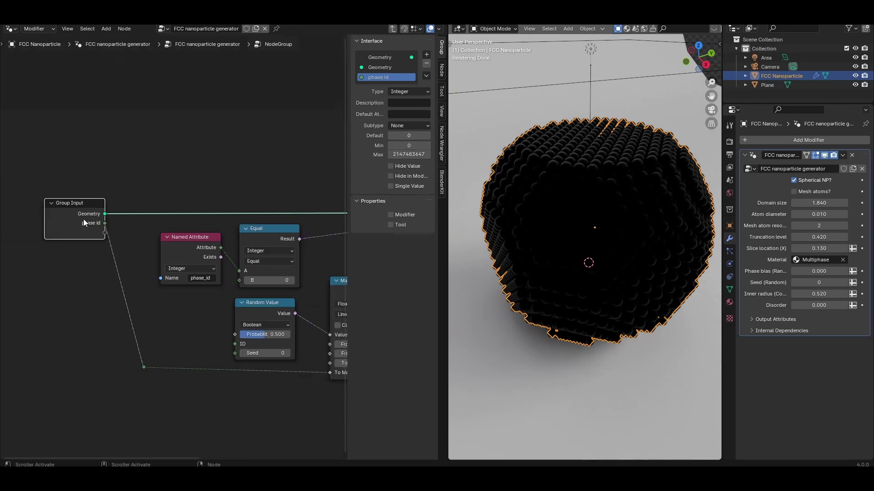
key("Tab")
scroll(232, 248, "up", 2)
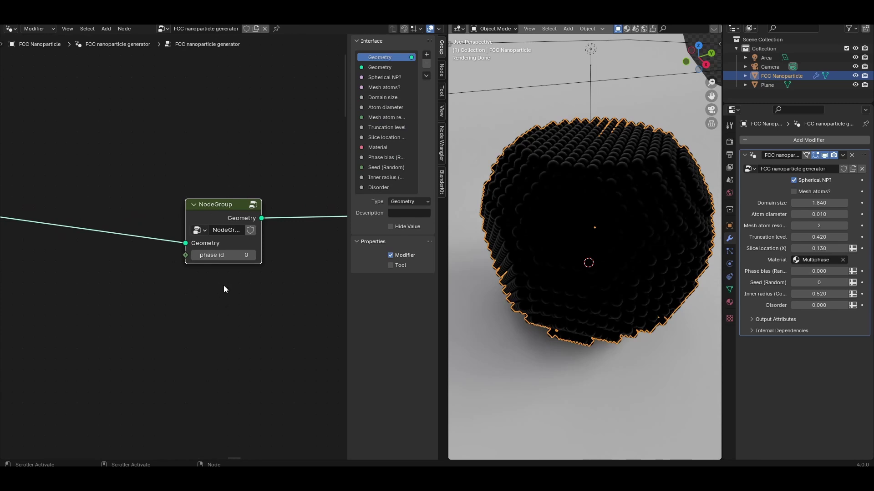
Reopen the node group and expose the Random Value's Probability as a group input named phase fraction
key("Tab")
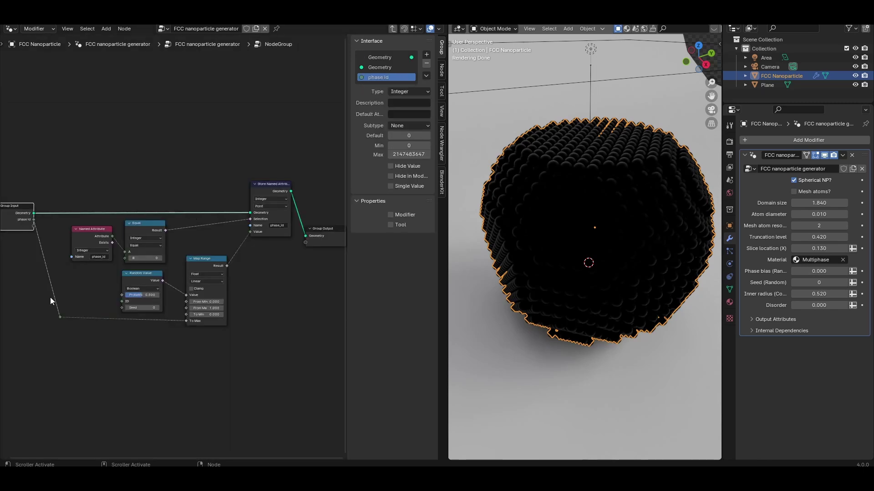
scroll(209, 242, "up", 3)
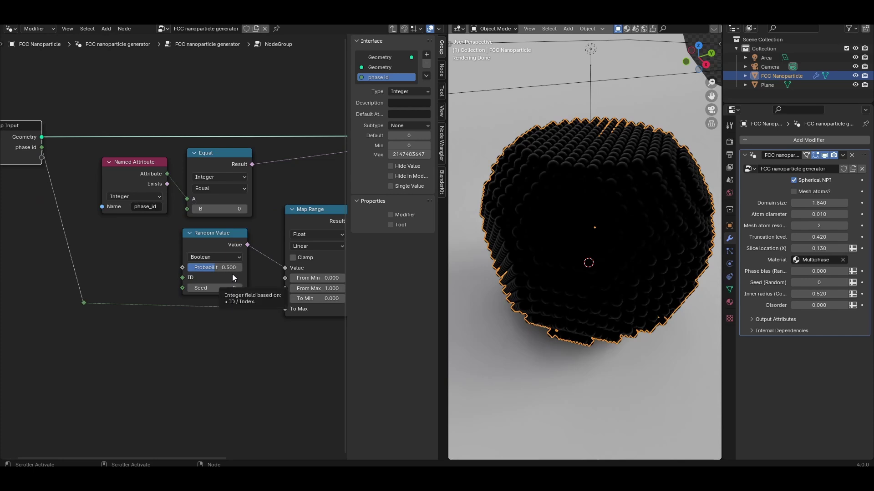
left_click_drag(182, 269, 41, 158)
middle_click_drag(45, 241, 156, 317)
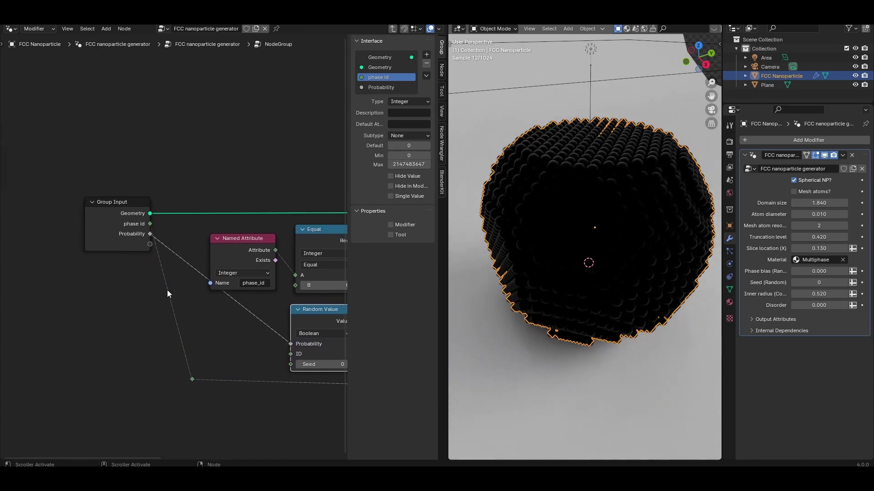
scroll(168, 311, "up", 2)
double_click(390, 87)
type("phase fraction")
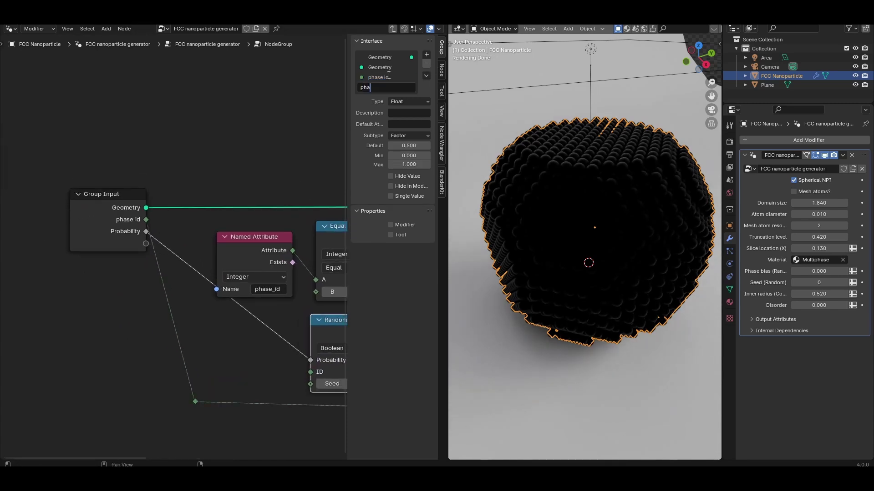
key("Return")
middle_click_drag(119, 235, 65, 190)
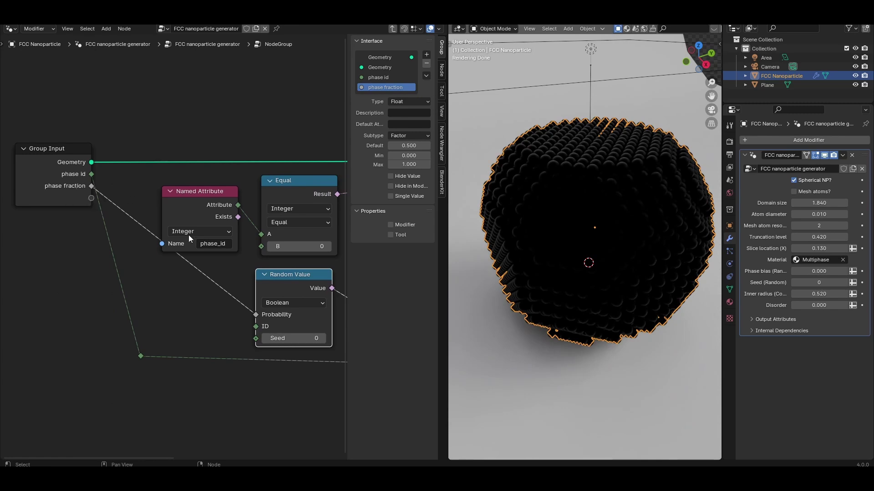
middle_click_drag(258, 333, 181, 307)
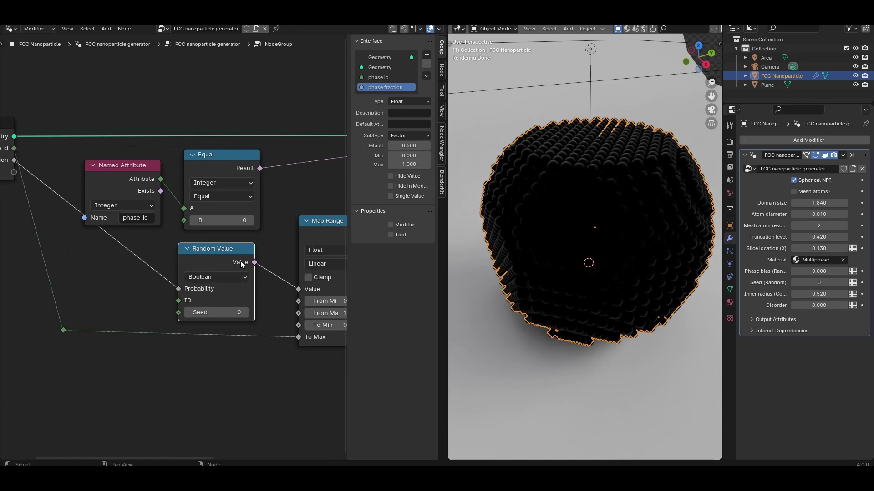
scroll(240, 261, "down", 4)
scroll(242, 263, "up", 2)
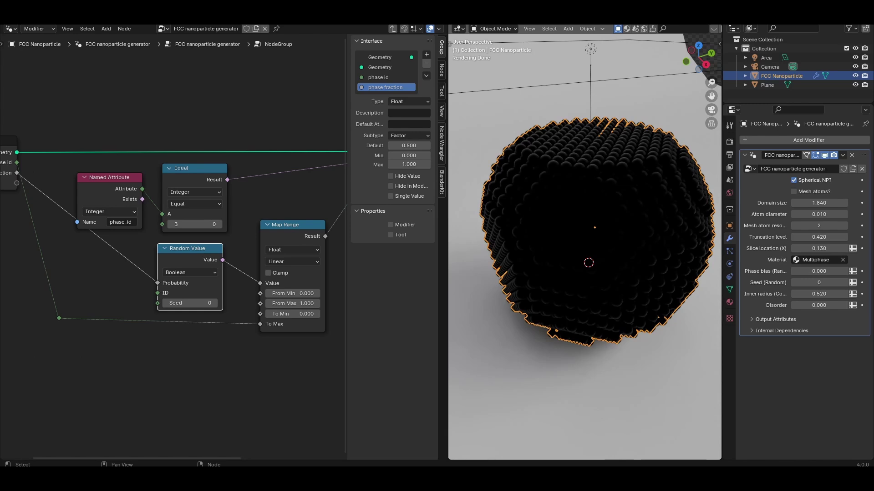
scroll(277, 260, "down", 1)
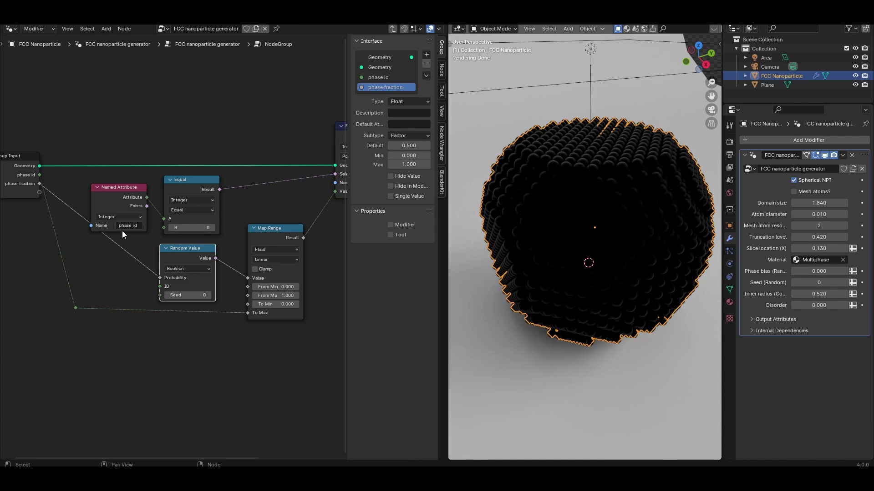
Add a reroute on the Group Input's Geometry link and branch it into a new Delete Geometry node
right_click_drag(137, 152, 142, 179, "shift")
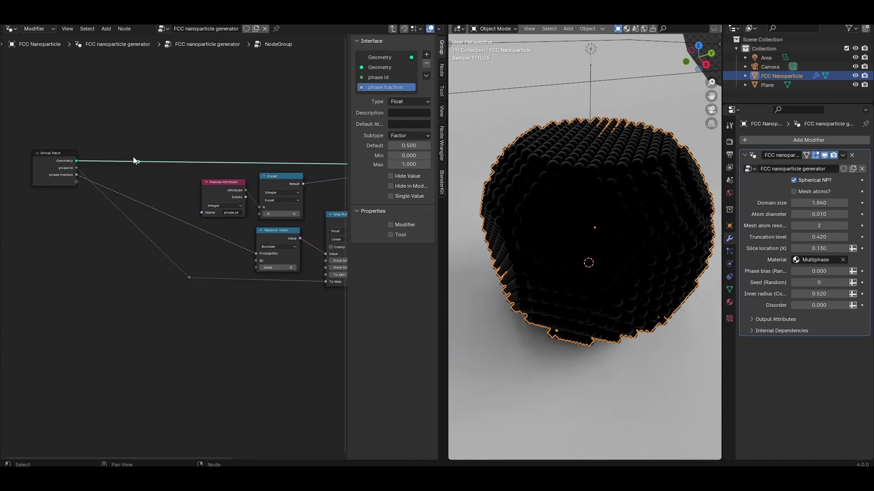
scroll(135, 160, "up", 1)
left_click_drag(150, 160, 260, 348)
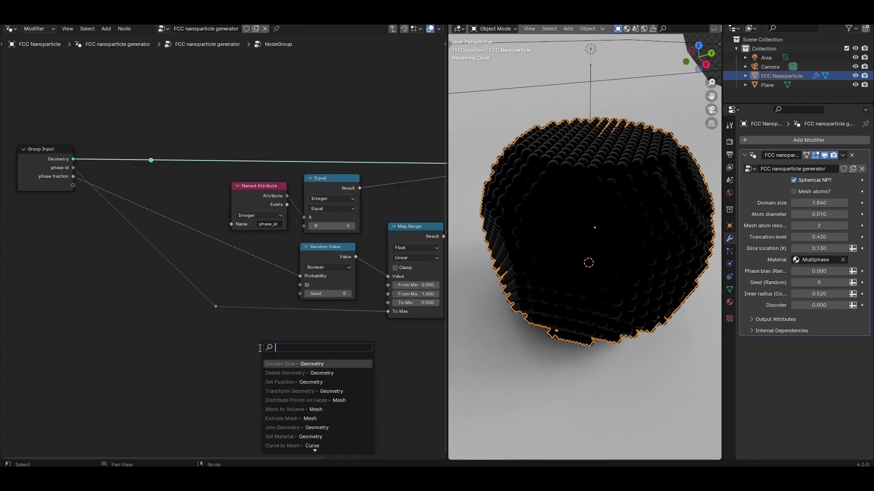
type("delete")
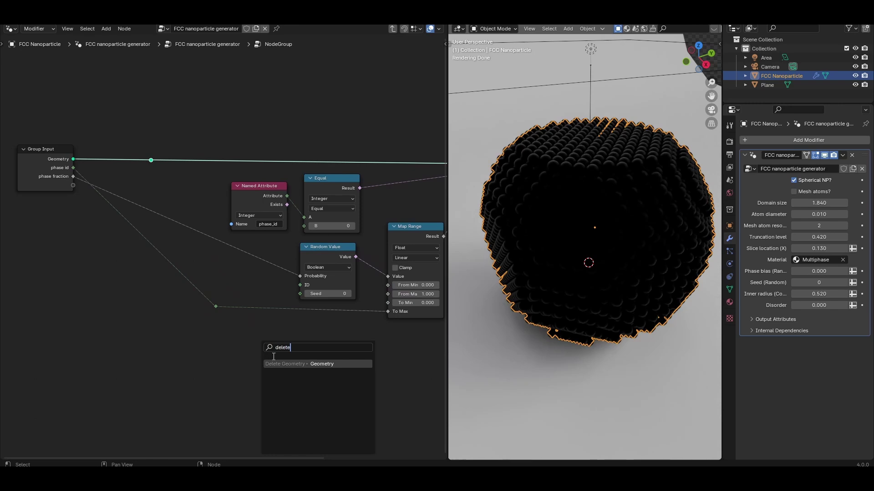
key("Return")
Add a Compare node beside Delete Geometry and set it to Integer and Not Equal
key("shift+a")
mouse_move(167, 267)
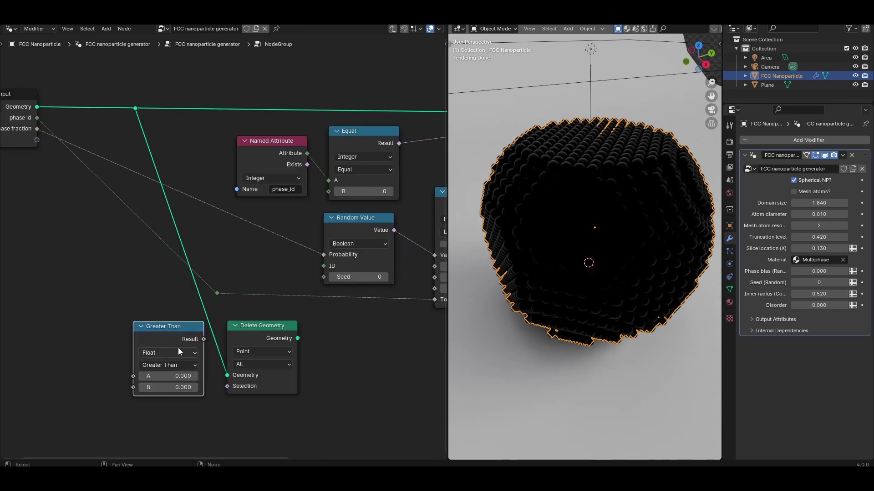
left_click(173, 365)
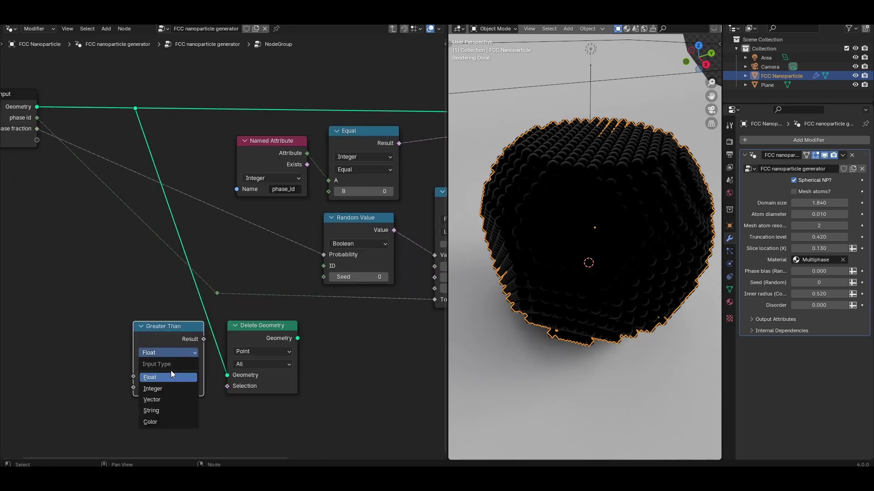
left_click(174, 445)
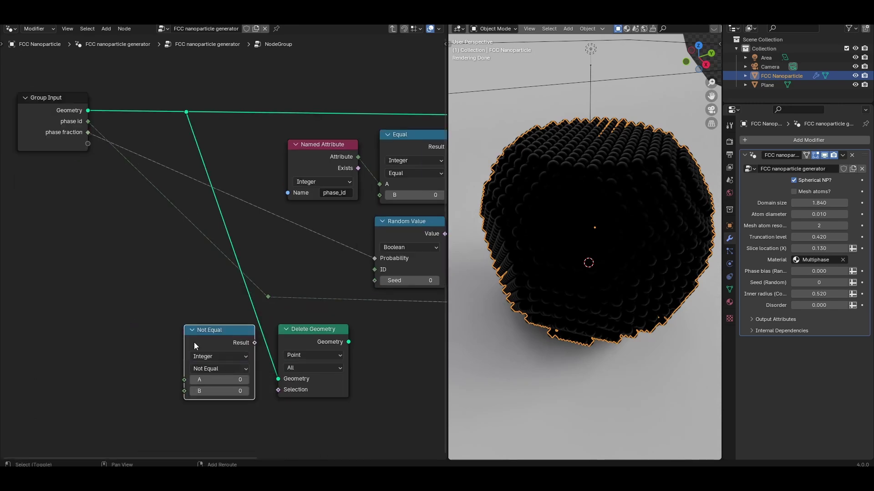
Add a second Named Attribute node next to the Not Equal node, reading the Integer attribute phase_id
key("shift+a")
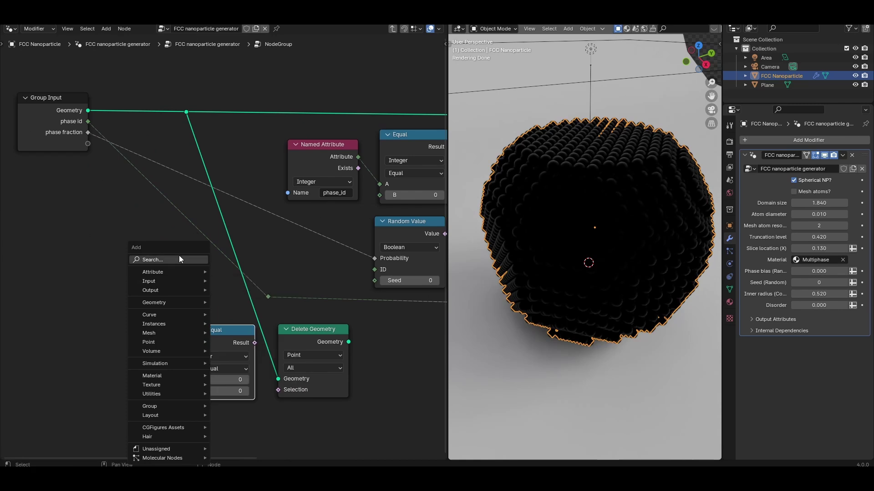
left_click(178, 260)
key("Escape")
key("n")
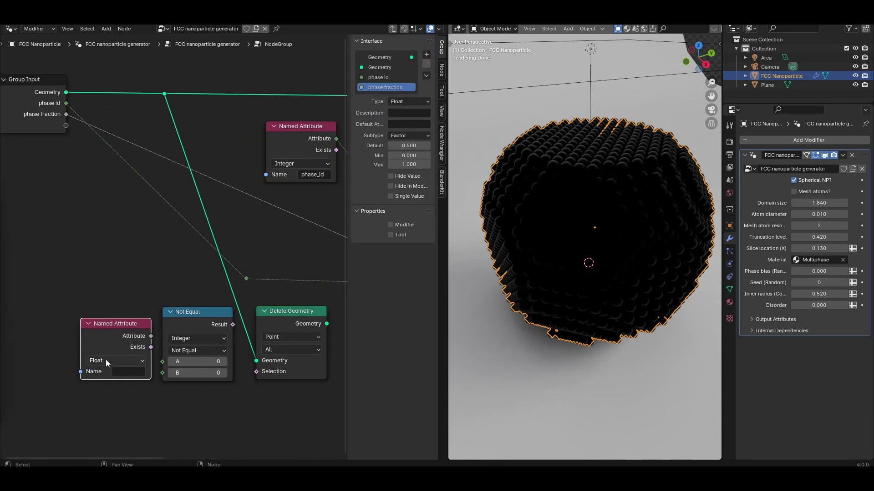
left_click(105, 359)
left_click(110, 396)
left_click(120, 372)
type("phase_id")
key("Return")
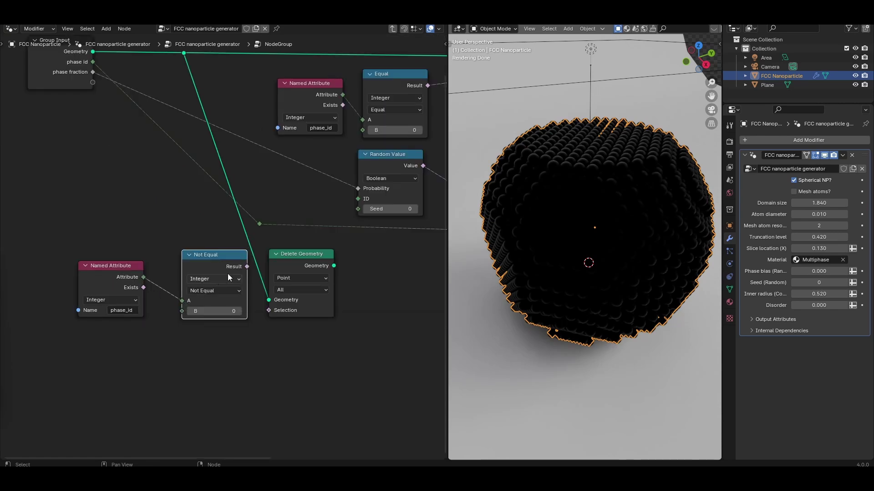
Connect the Not Equal result to Delete Geometry's Selection and tidy the Not Equal and Named Attribute nodes
left_click_drag(247, 267, 269, 310)
left_click_drag(204, 259, 191, 274)
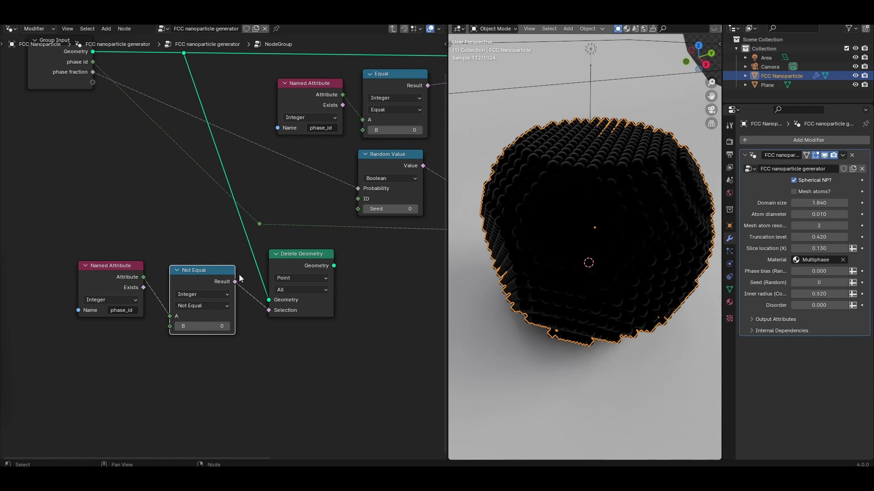
scroll(217, 310, "up", 4)
middle_click_drag(223, 310, 155, 287)
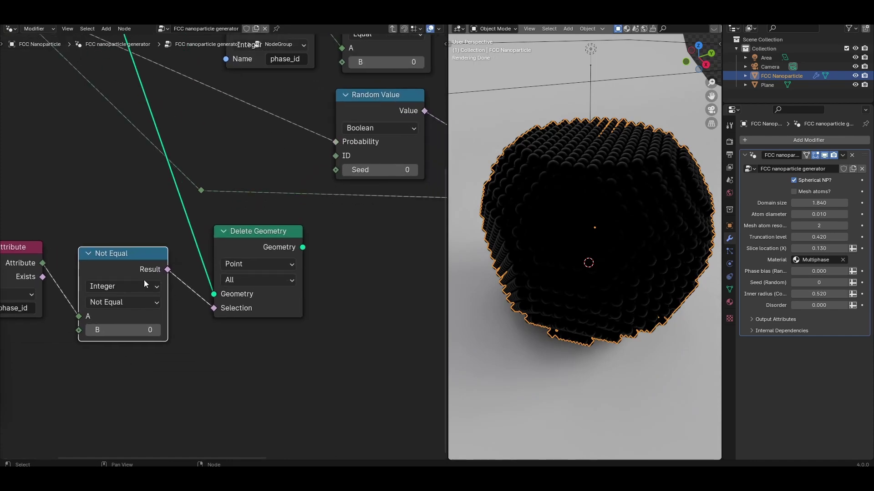
left_click_drag(49, 256, 70, 274)
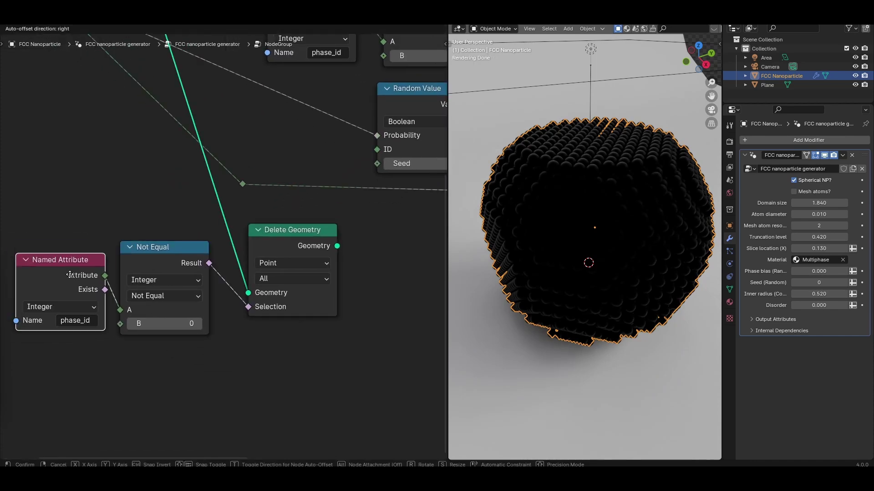
Add a Domain Size node fed by the Delete Geometry output
middle_click_drag(319, 250, 233, 236)
left_click_drag(252, 231, 286, 252)
type("domai")
left_click(361, 271)
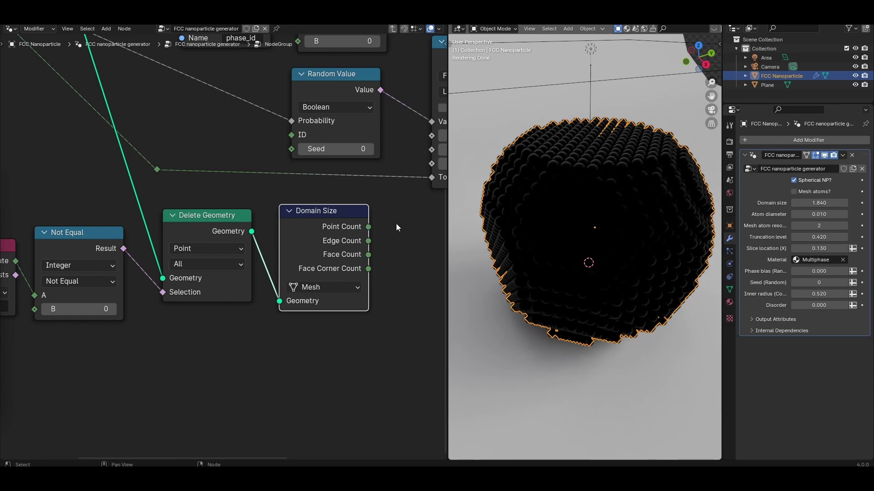
Move the new Named Attribute, Not Equal, Delete Geometry and Domain Size nodes together and enclose them in a frame
scroll(392, 228, "down", 4)
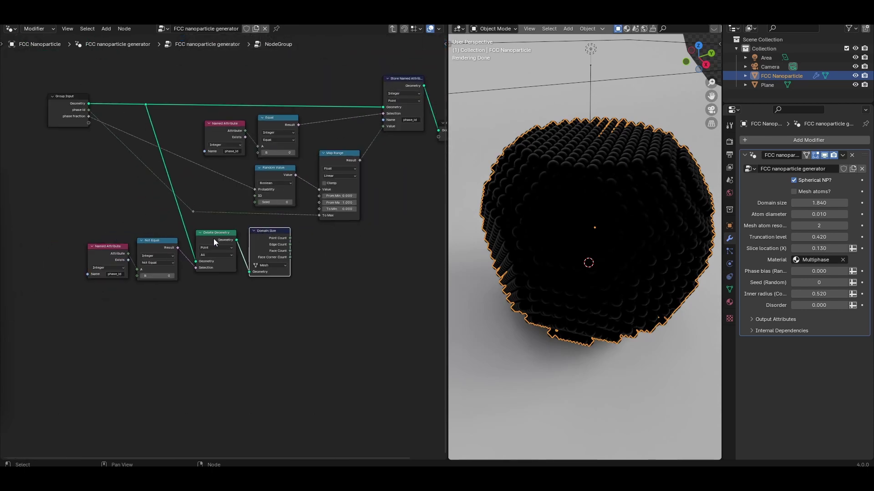
middle_click_drag(221, 243, 233, 278)
left_click_drag(331, 331, 136, 287)
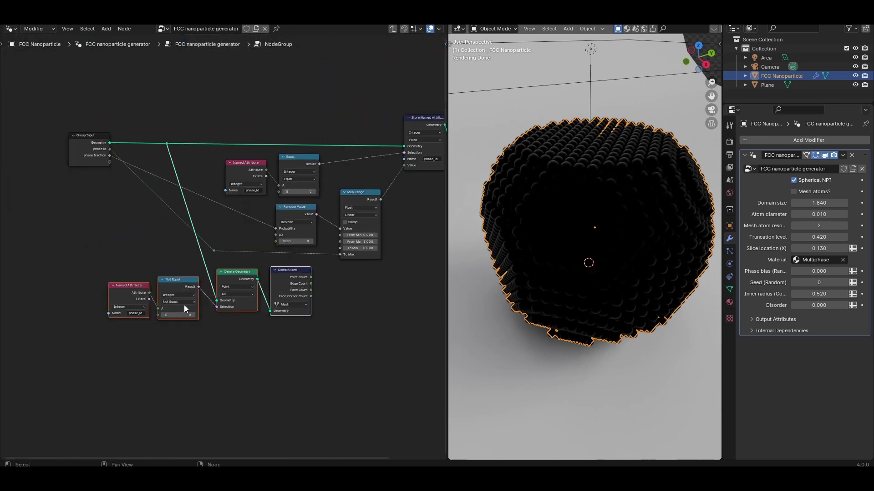
key("g")
left_click(219, 324)
scroll(223, 324, "up", 4)
middle_click_drag(234, 317, 237, 269)
key("ctrl+j")
Label the frame "No. of phaseless atoms"
key("n")
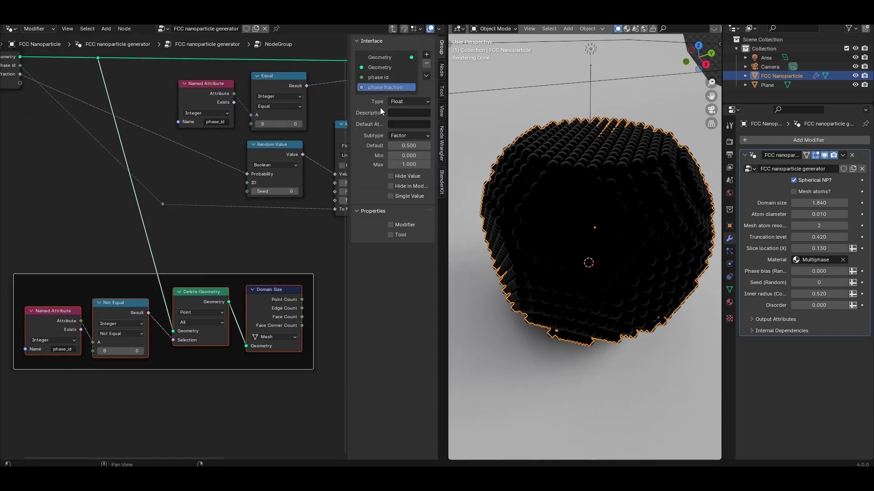
left_click(439, 68)
left_click(409, 66)
type("No. ")
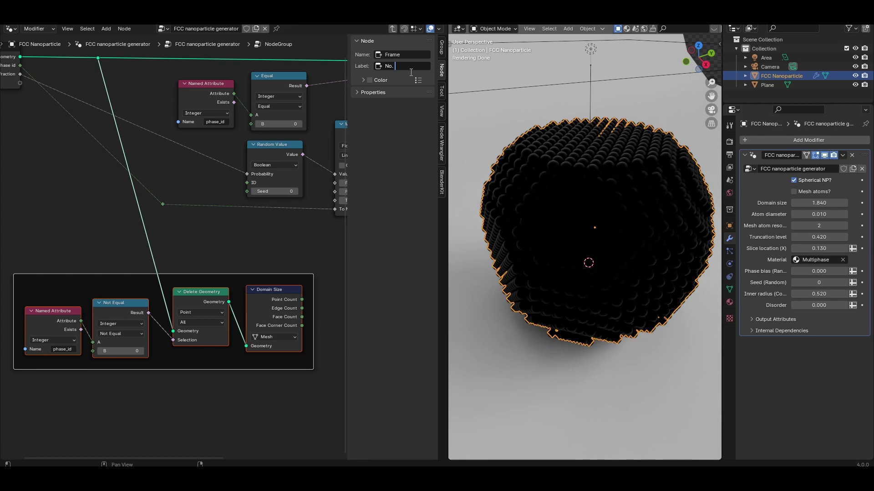
type(" of phaseless atoms")
key("Return")
key("n")
key("Home")
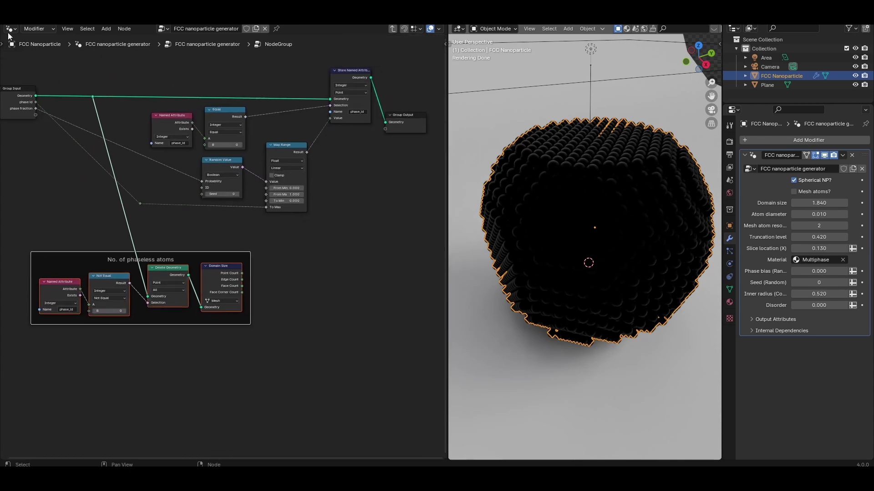
Add two Math nodes, set one to Multiply and place it below the Group Input
key("shift+a")
left_click(294, 245)
type("m")
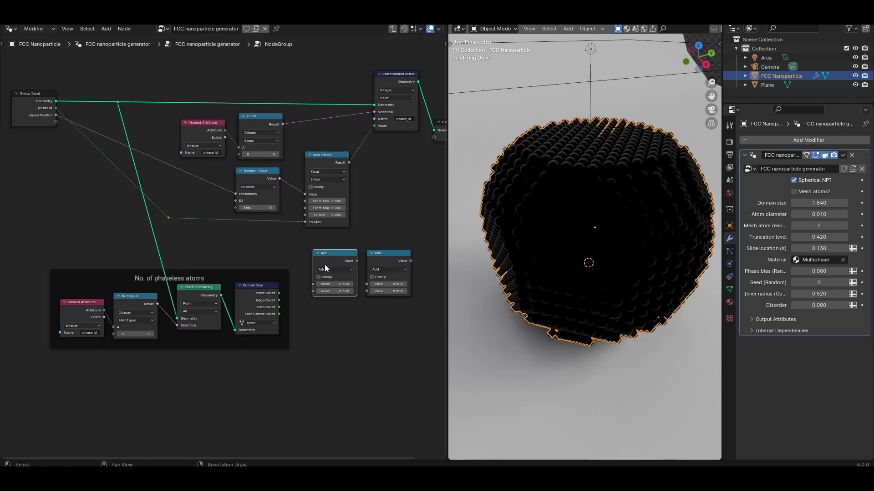
scroll(324, 266, "up", 4)
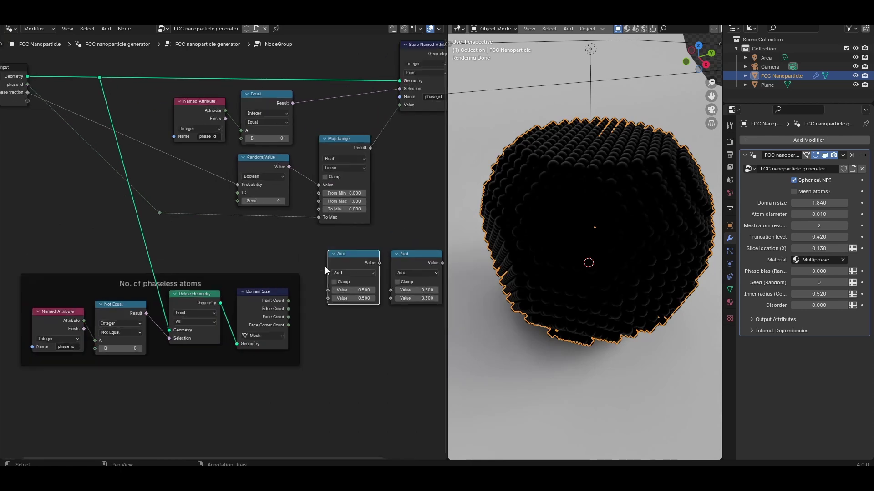
left_click(373, 280)
left_click(374, 320)
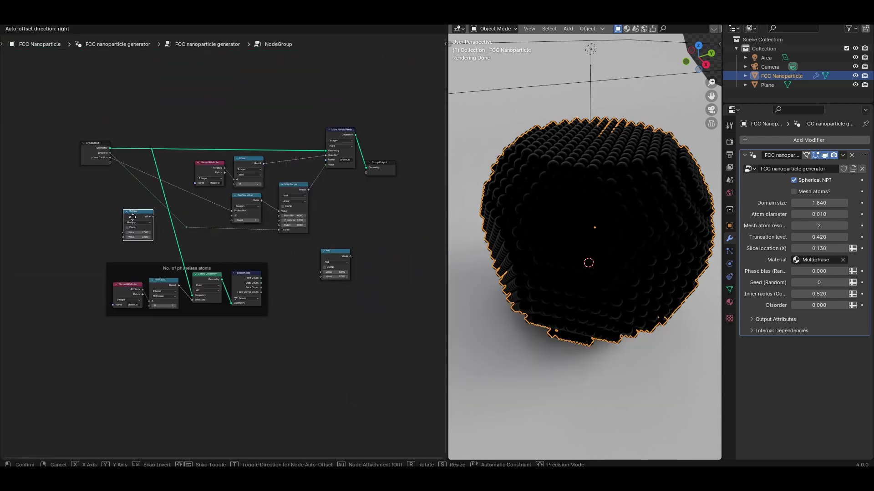
left_click(130, 217)
Expose the Multiply node's first Value as a group input and rename that input "total number of atoms"
middle_click_drag(112, 198, 168, 225)
scroll(159, 214, "up", 5)
middle_click_drag(145, 196, 228, 233)
scroll(230, 236, "up", 2)
left_click_drag(237, 315, 157, 176)
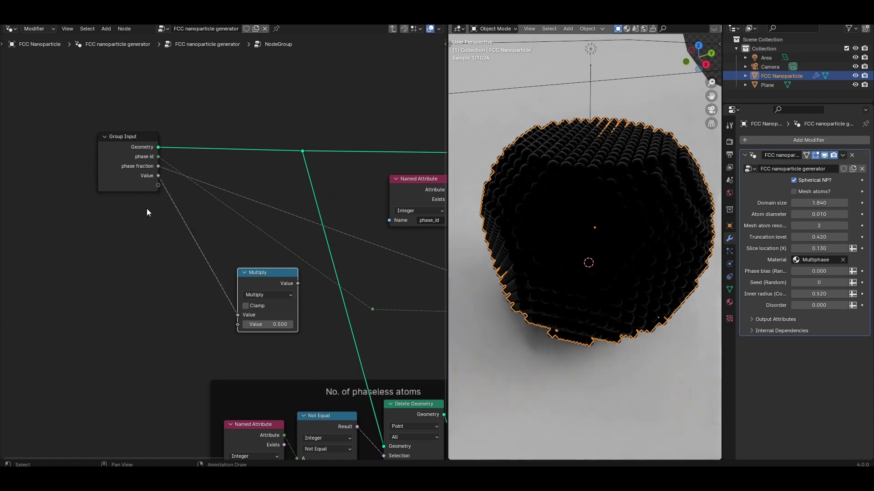
key("n")
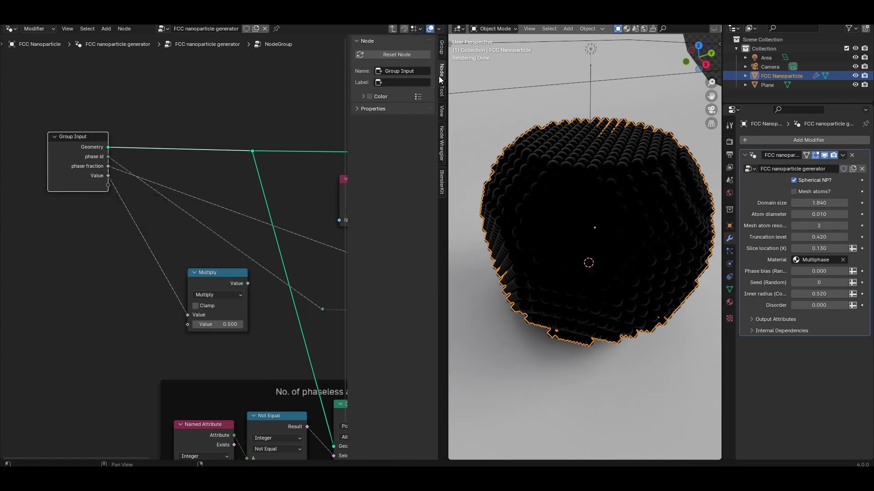
left_click(442, 47)
double_click(397, 97)
type("total number of atoms")
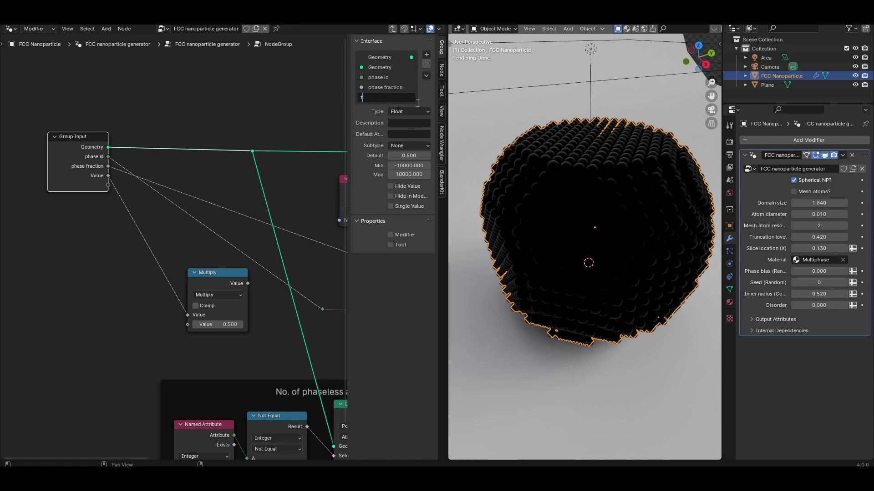
key("Return")
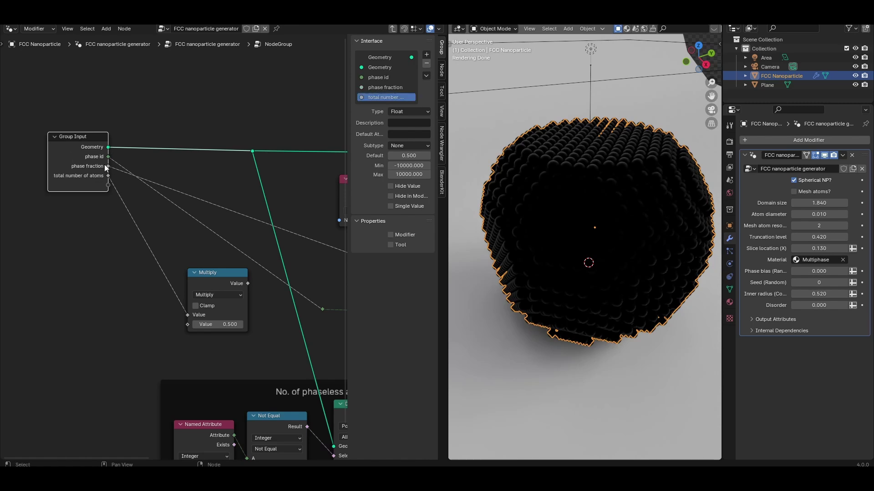
Connect the phase fraction input to the Multiply node's second Value and reposition the Multiply node
left_click_drag(107, 174, 188, 324)
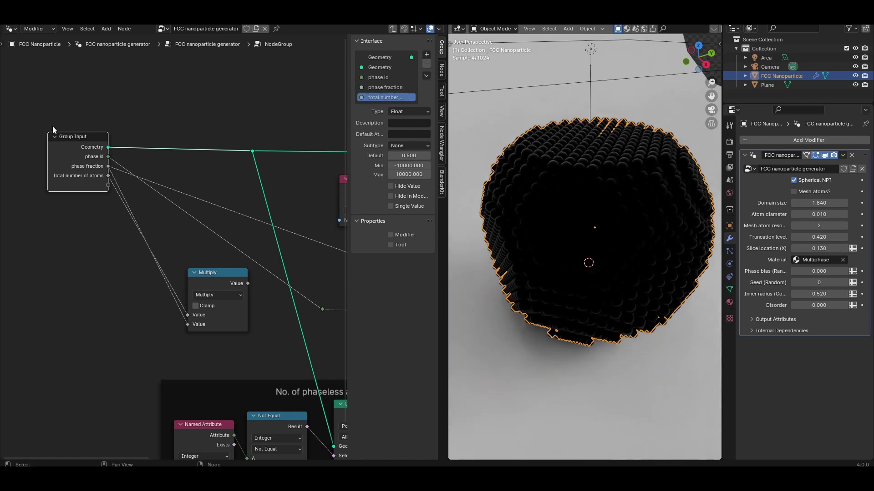
left_click_drag(203, 293, 201, 289)
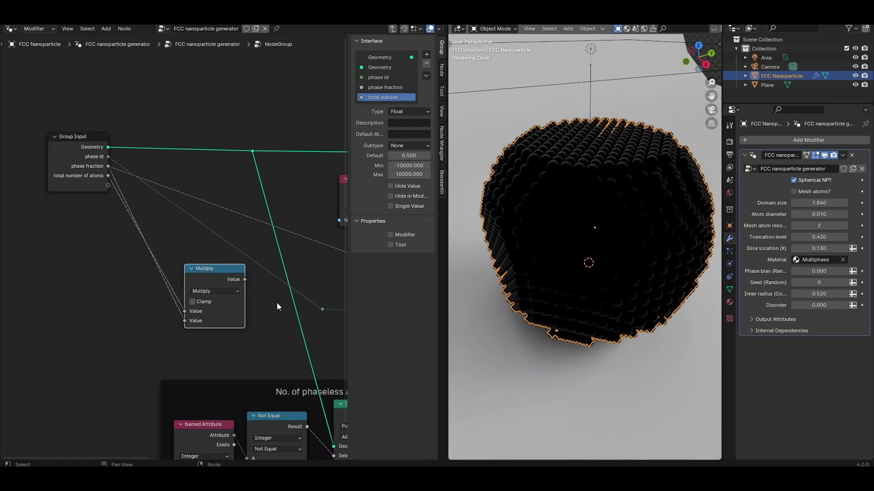
key("n")
middle_click_drag(352, 344, 205, 235)
scroll(247, 233, "down", 2)
left_click_drag(95, 182, 114, 201)
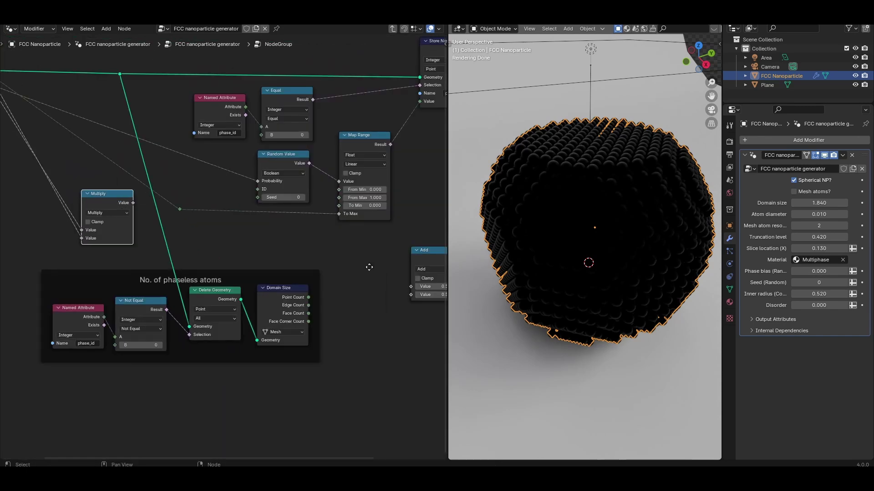
Set the remaining Math node to Divide and have it divide the Multiply result by the Domain Size Point Count
middle_click_drag(375, 264, 351, 266)
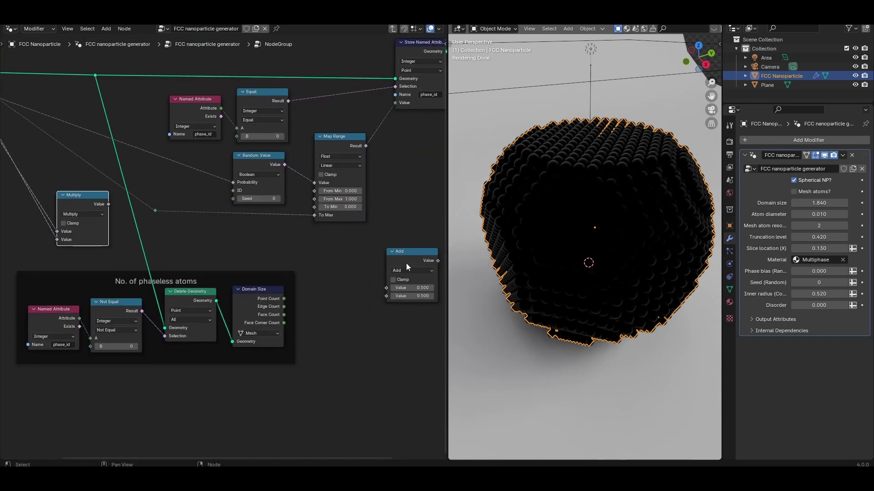
left_click_drag(406, 266, 346, 266)
left_click(354, 271)
left_click(345, 313)
left_click_drag(284, 299, 330, 300)
left_click_drag(109, 204, 327, 288)
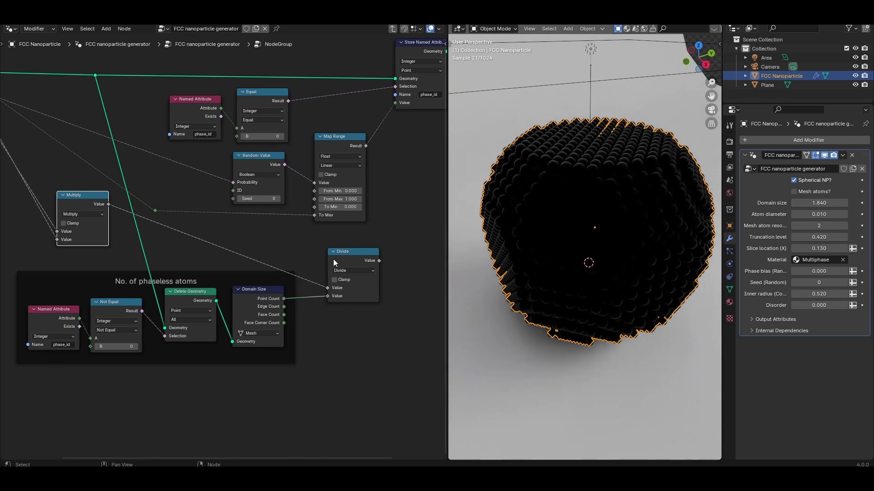
middle_click_drag(326, 252, 262, 244)
left_click(295, 243)
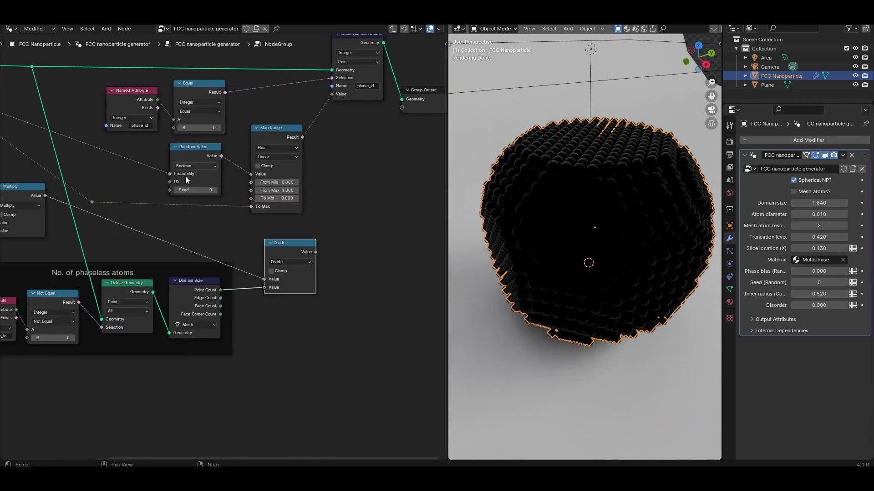
Feed the Divide result into the Random Value node's Probability and expose that node's Seed as a group input
left_click_drag(315, 252, 164, 175)
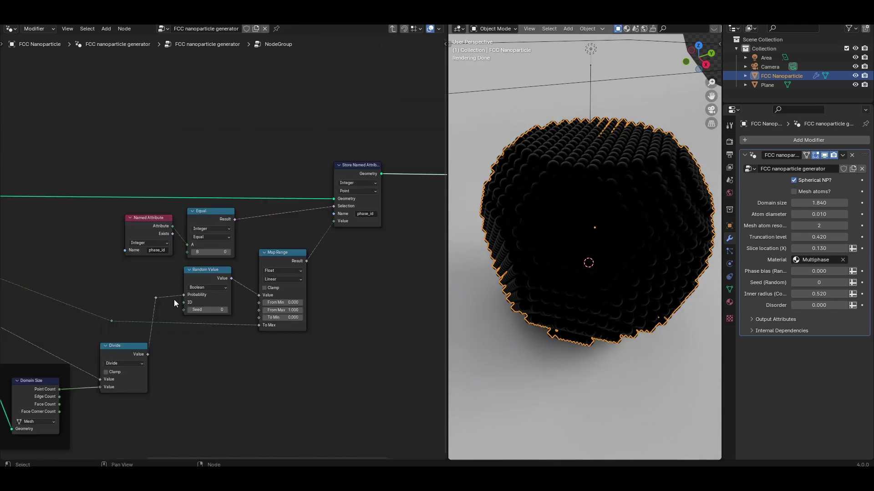
middle_click_drag(143, 317, 293, 316)
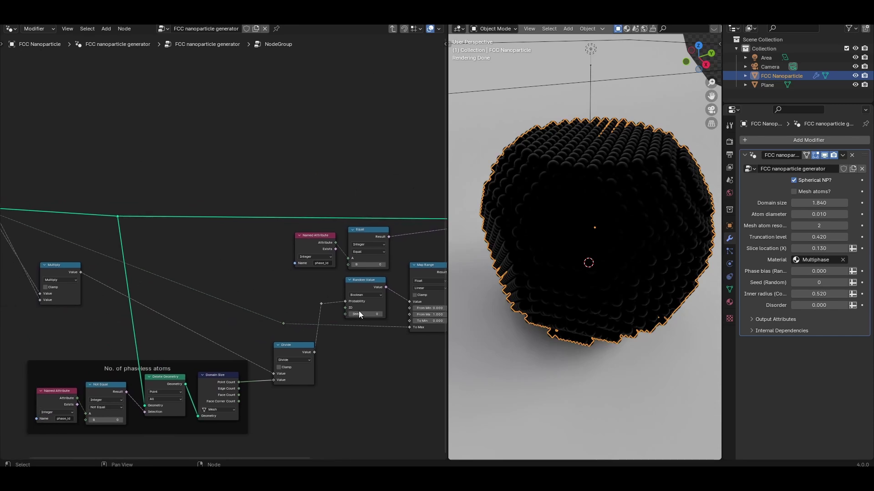
left_click_drag(348, 313, 87, 236)
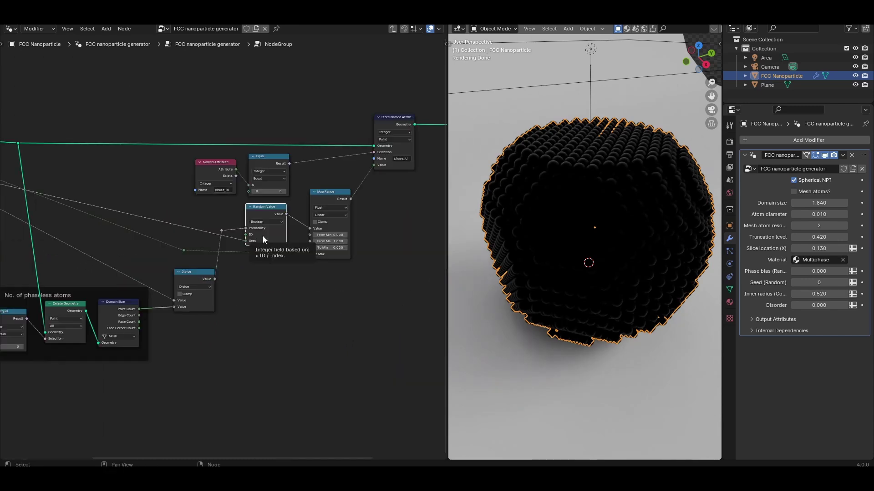
Make room before the Group Output and insert a duplicate of the phase_id Store Named Attribute node into the geometry link
middle_click_drag(263, 236, 182, 309)
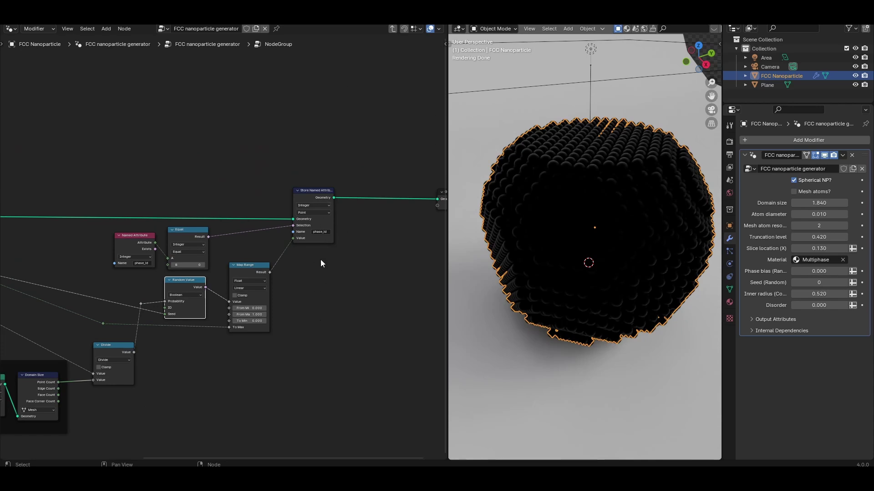
middle_click_drag(321, 259, 166, 271)
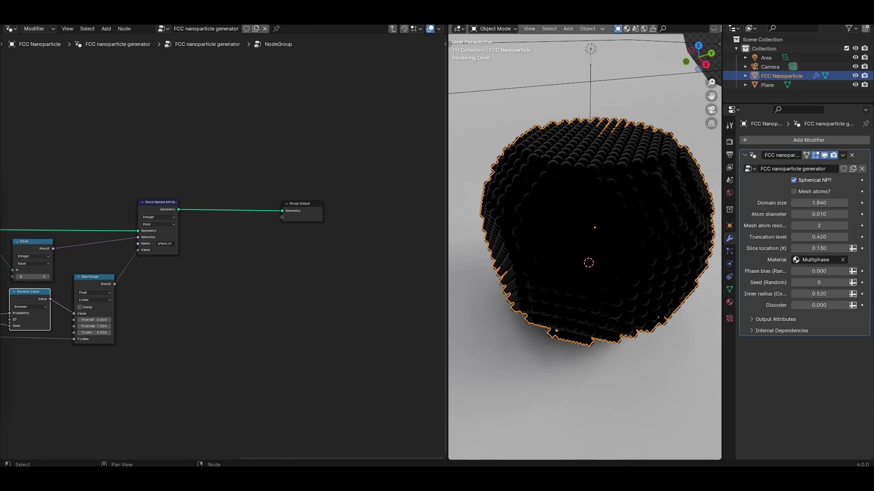
scroll(311, 214, "up", 3)
left_click_drag(319, 206, 410, 204)
left_click(72, 201)
key("shift+d")
left_click(322, 202)
Set the duplicated Store Named Attribute node to the Color data type and have it write the phase_color attribute
scroll(226, 244, "up", 2)
left_click(316, 183)
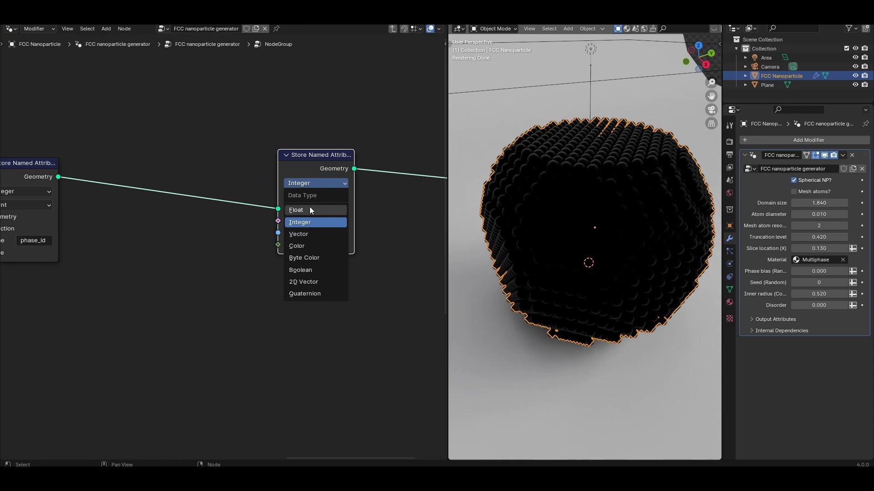
left_click(305, 245)
left_click(341, 230)
left_click(344, 248)
left_click(344, 233)
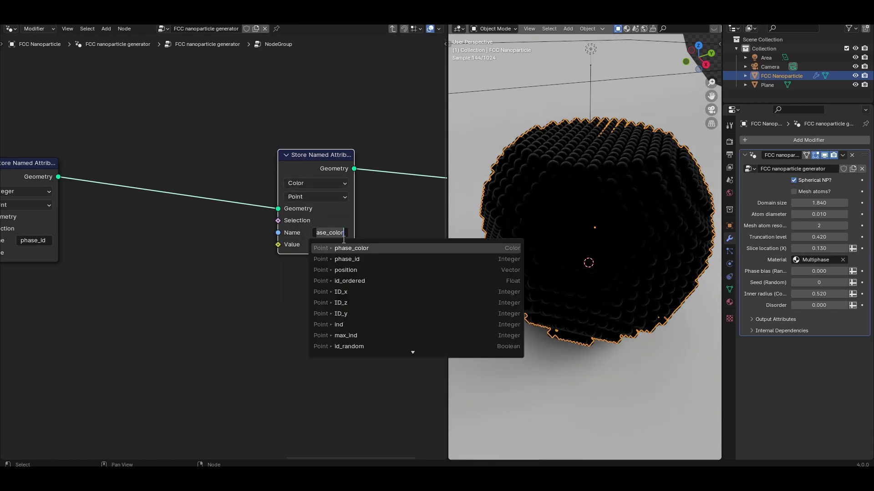
left_click(276, 304)
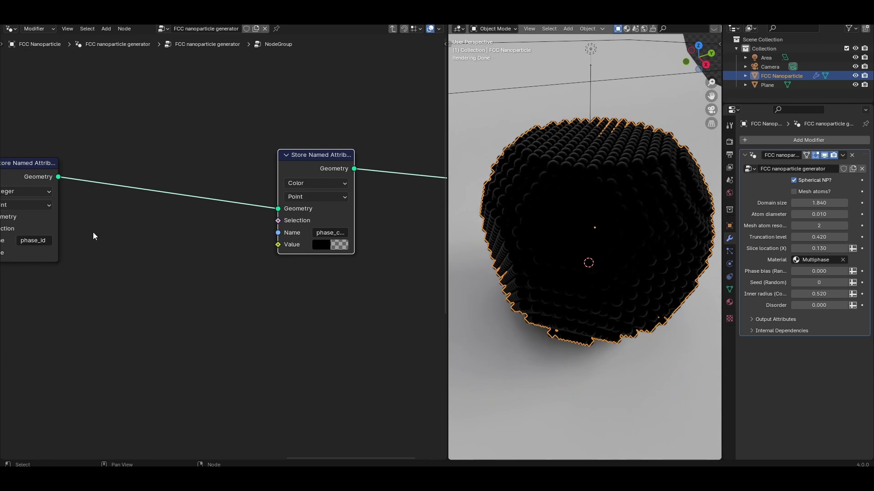
Duplicate the phase_id Named Attribute and Equal nodes, and connect the copied Equal result to the phase_color node's Selection
scroll(195, 246, "down", 1)
middle_click_drag(152, 292, 218, 250)
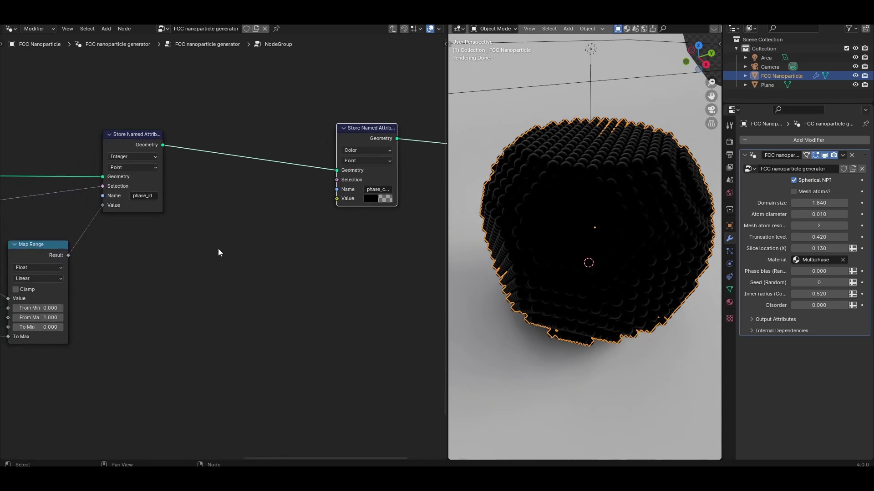
scroll(18, 232, "down", 1)
middle_click_drag(18, 232, 116, 209)
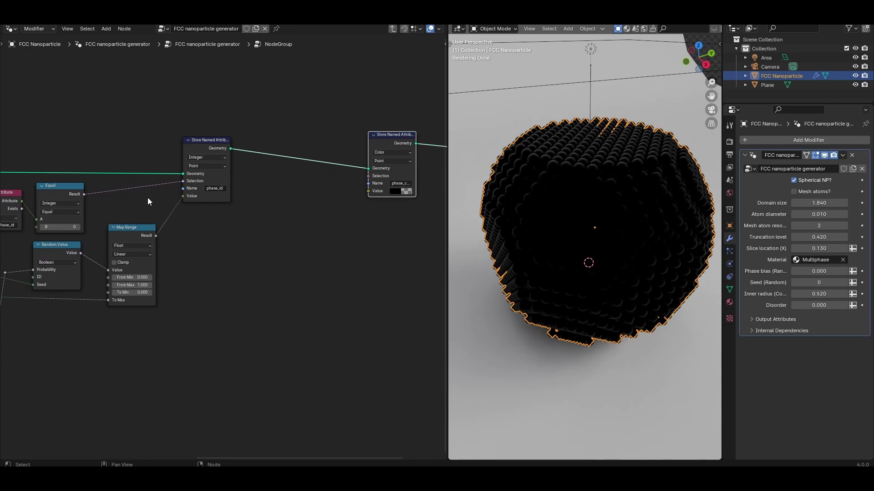
middle_click_drag(173, 318, 212, 318)
left_click(26, 203)
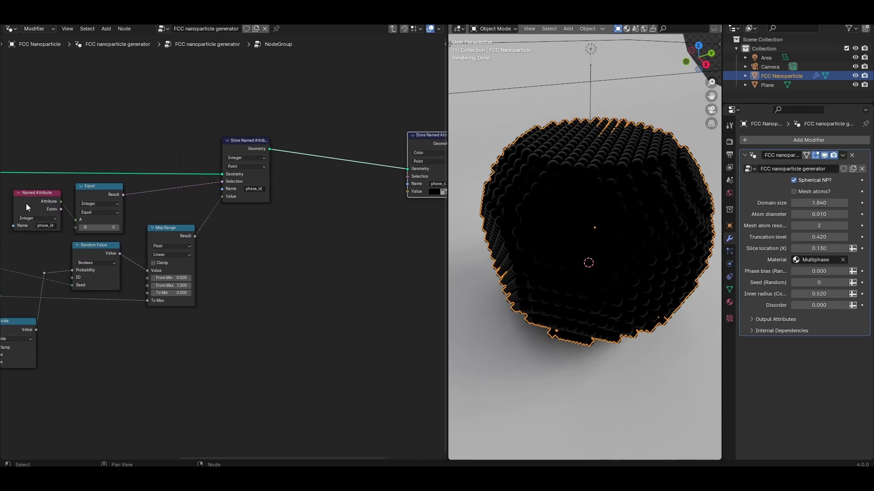
left_click(88, 190, "shift")
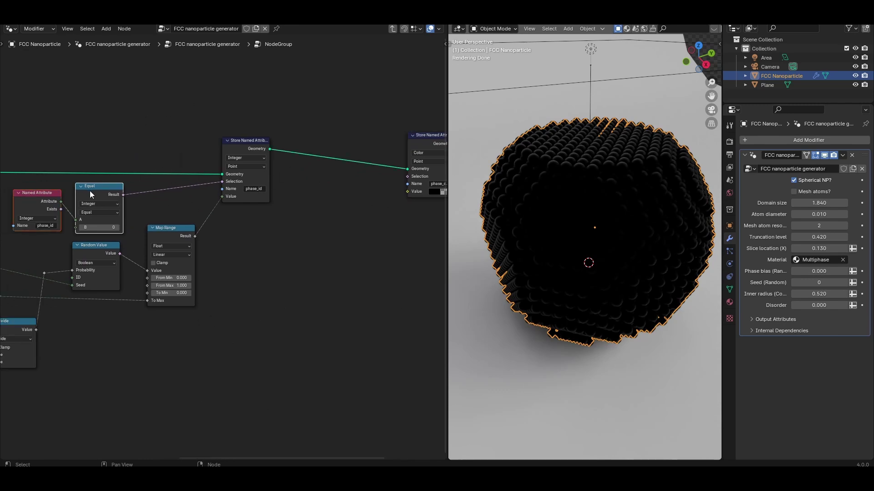
key("shift+d")
left_click(348, 220)
middle_click_drag(367, 225, 285, 225)
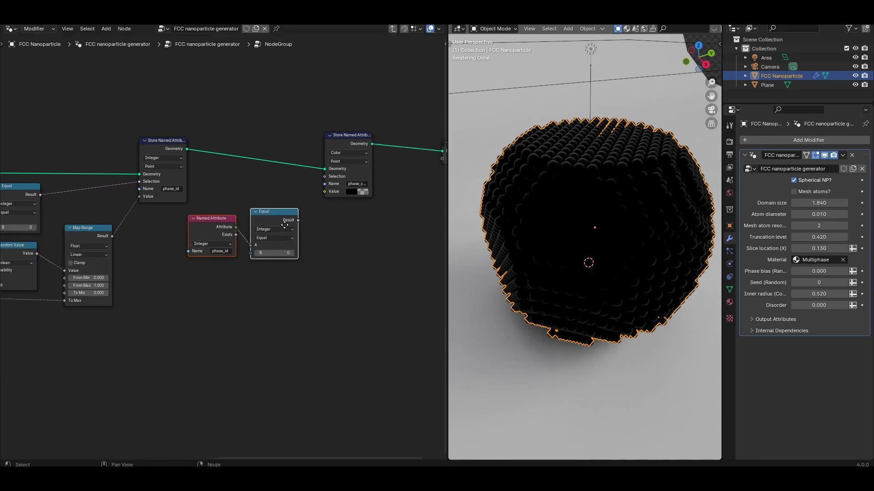
scroll(285, 224, "up", 2)
left_click_drag(298, 220, 325, 176)
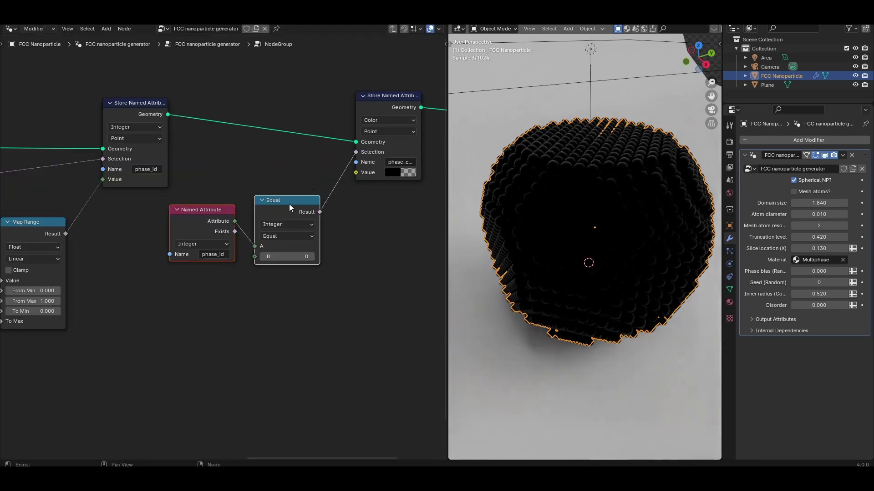
Add a Group Input node below the copied Named Attribute and connect its phase id to the copied Equal node's B
scroll(289, 208, "down", 3)
middle_click_drag(289, 208, 329, 227)
key("shift+a")
left_click(269, 263)
type("group")
key("Return")
left_click(235, 278)
middle_click_drag(287, 296, 190, 306)
scroll(190, 307, "up", 3)
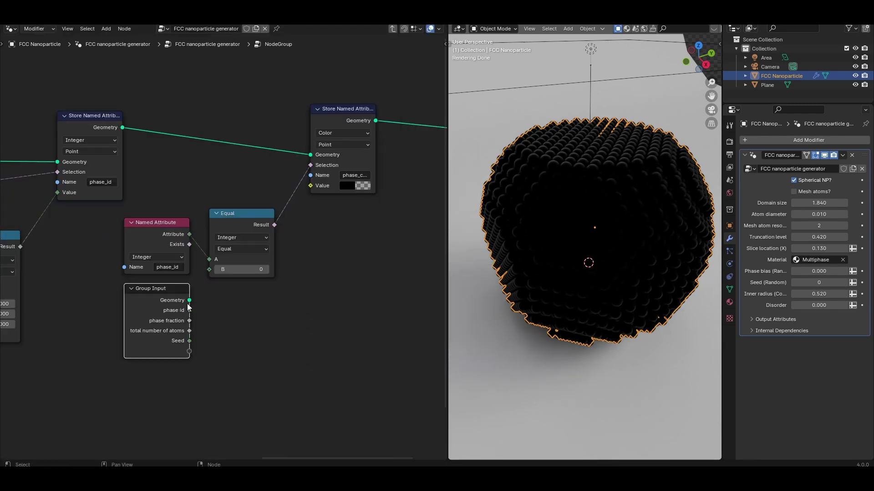
left_click_drag(189, 313, 218, 270)
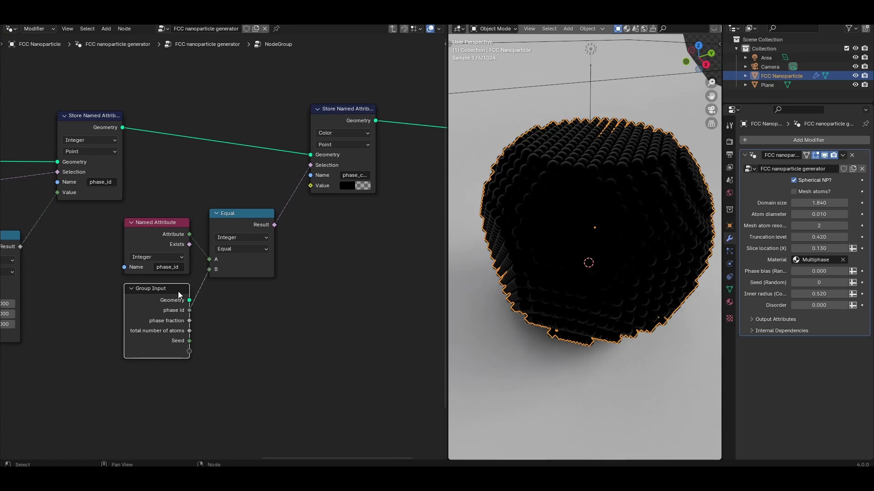
Expose the phase_color node's Value as a group input and move the copied Equal node up clear of the link
left_click_drag(310, 186, 191, 351)
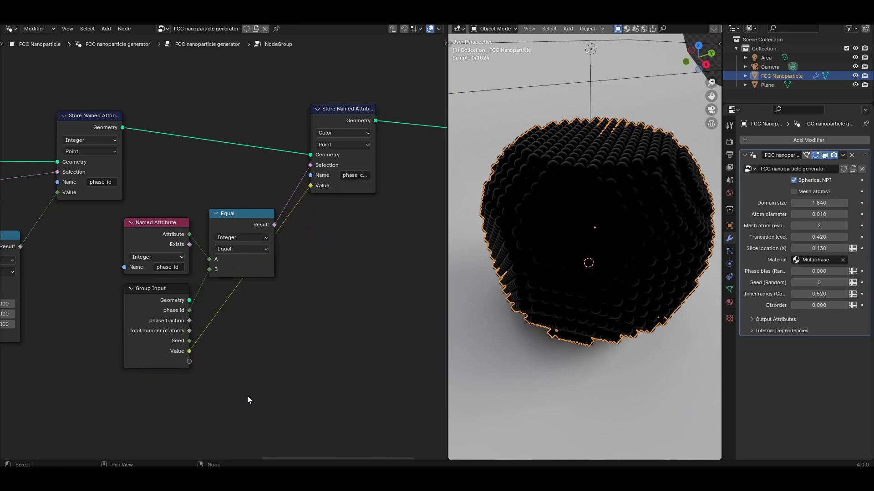
left_click(167, 361)
left_click_drag(230, 263, 219, 209)
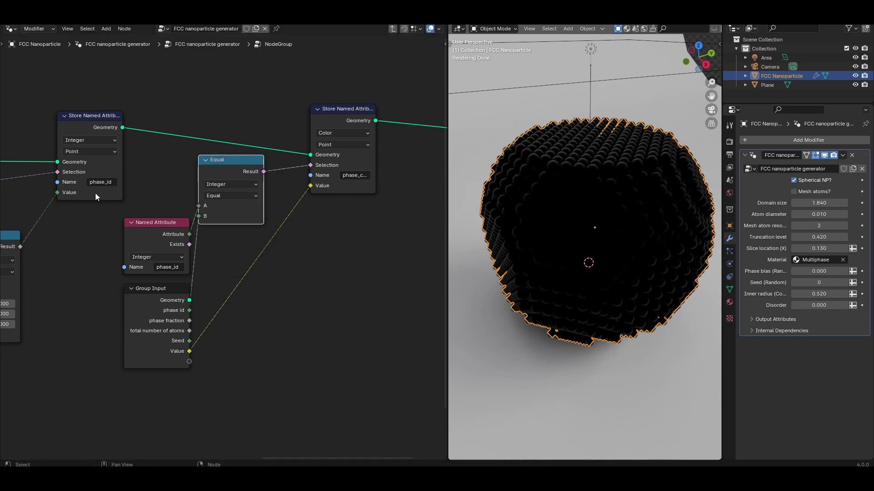
Exit to the parent node tree and widen the group node
scroll(31, 259, "down", 5)
middle_click_drag(137, 306, 155, 276)
middle_click_drag(127, 226, 187, 234)
scroll(187, 235, "up", 3)
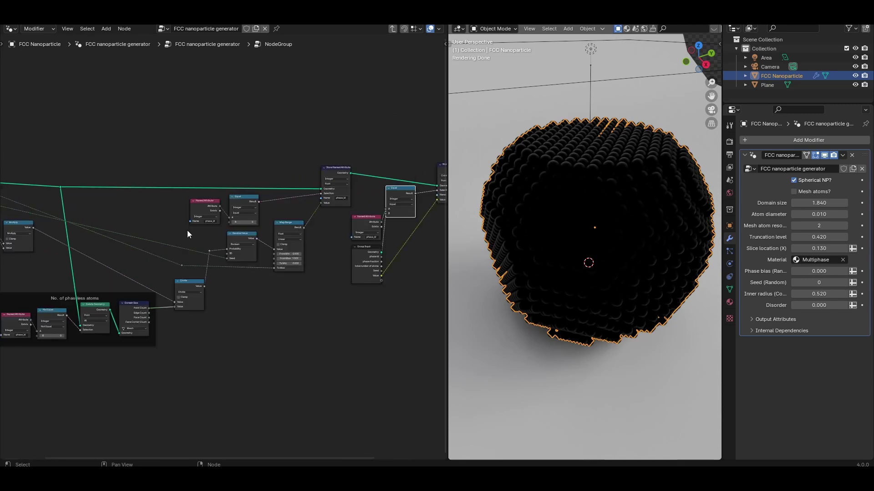
key("Tab")
scroll(262, 233, "up", 4)
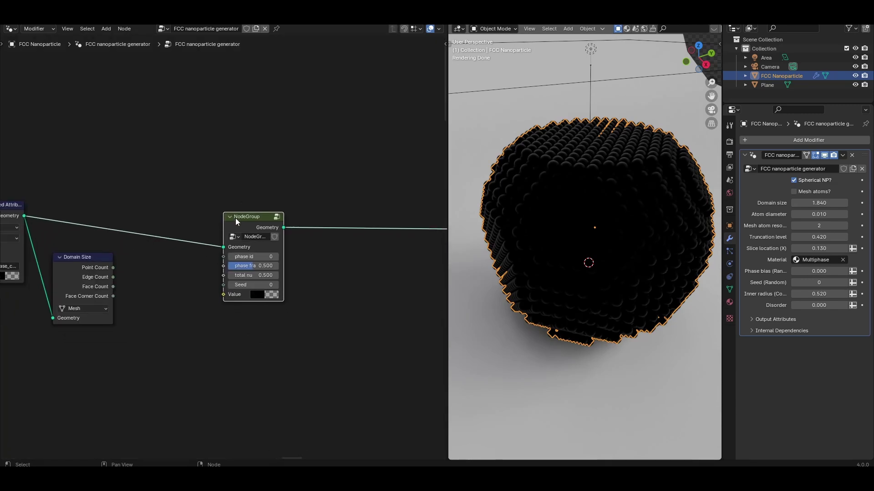
scroll(261, 230, "up", 1)
middle_click_drag(261, 230, 173, 224)
left_click_drag(214, 232, 281, 231)
Rename the node group "Phase assign"
left_click(202, 230)
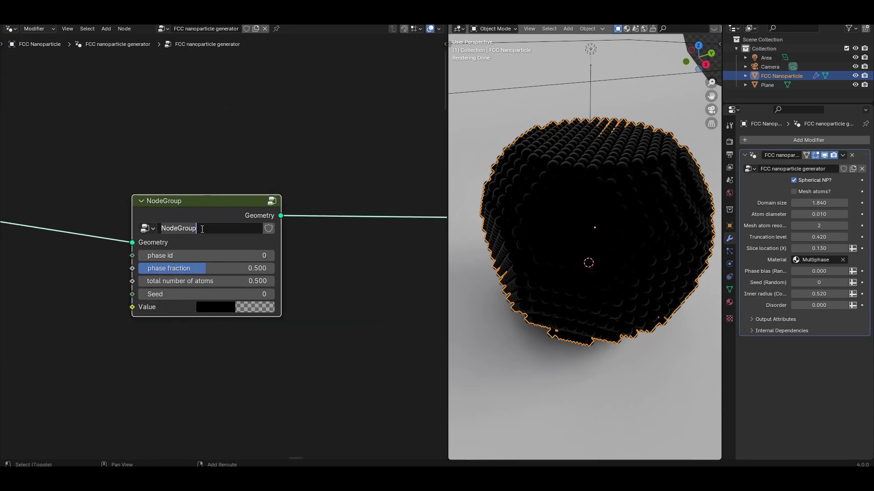
key("BackSpace")
type("Phase assign")
key("Return")
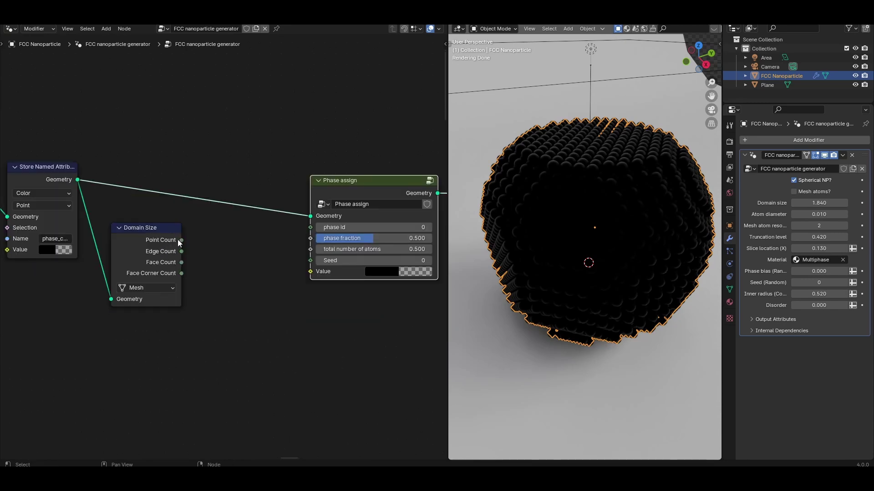
Feed the Domain Size Point Count into Phase assign's total number of atoms, and set phase id 1, Seed 3 and a grey Value colour
left_click_drag(180, 241, 310, 250)
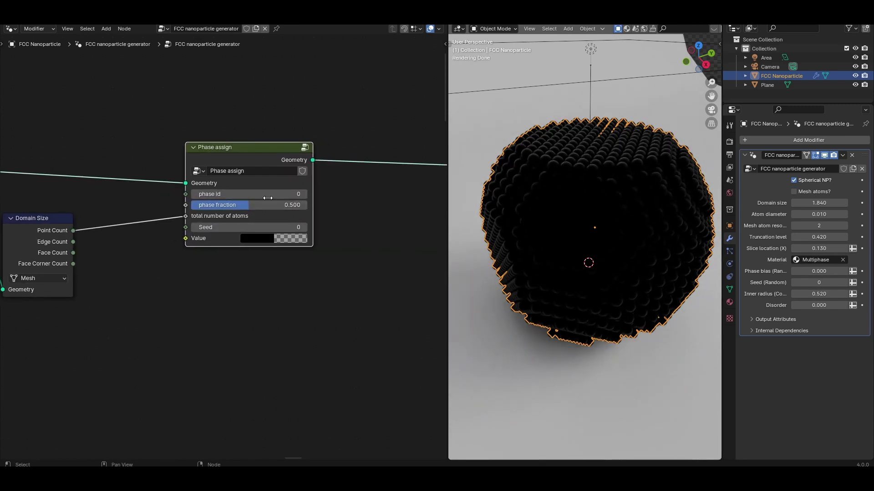
left_click(302, 194)
left_click(266, 241)
left_click_drag(343, 152, 342, 113)
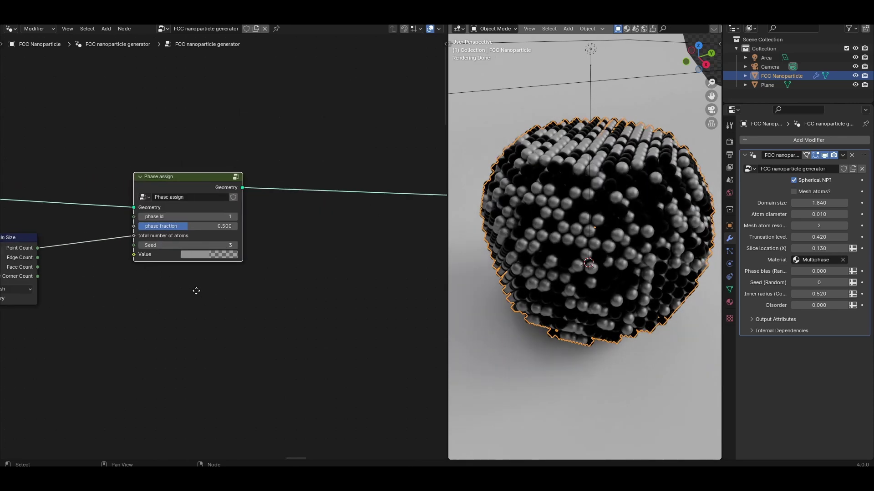
middle_click_drag(197, 291, 204, 295)
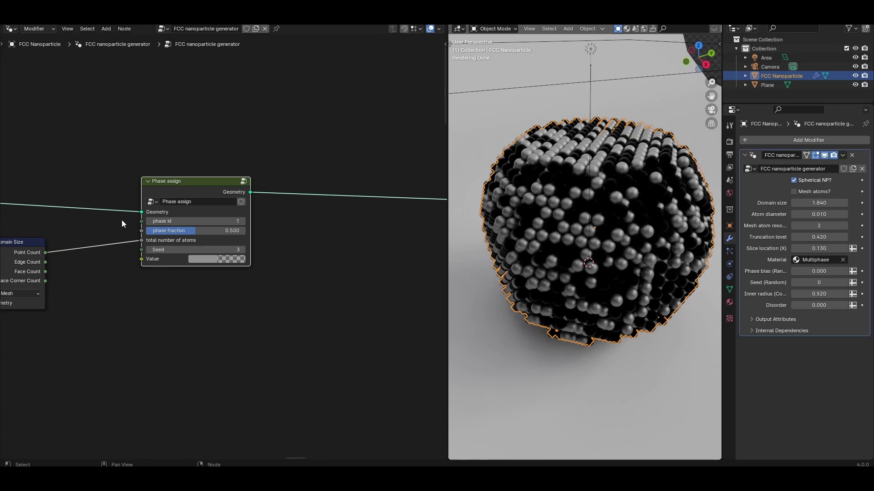
Insert a duplicate Phase assign node after the first and connect the Point Count to its total number of atoms
scroll(276, 248, "down", 1)
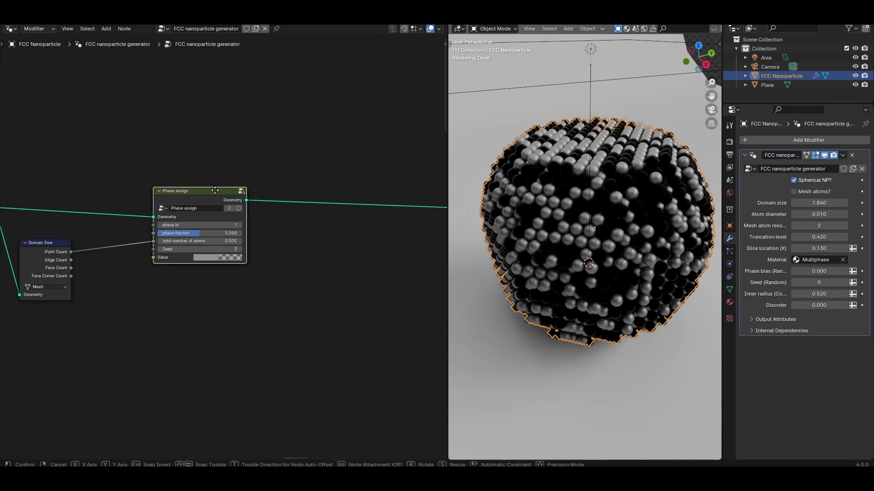
key("shift+d")
left_click(341, 184)
left_click_drag(71, 252, 281, 236)
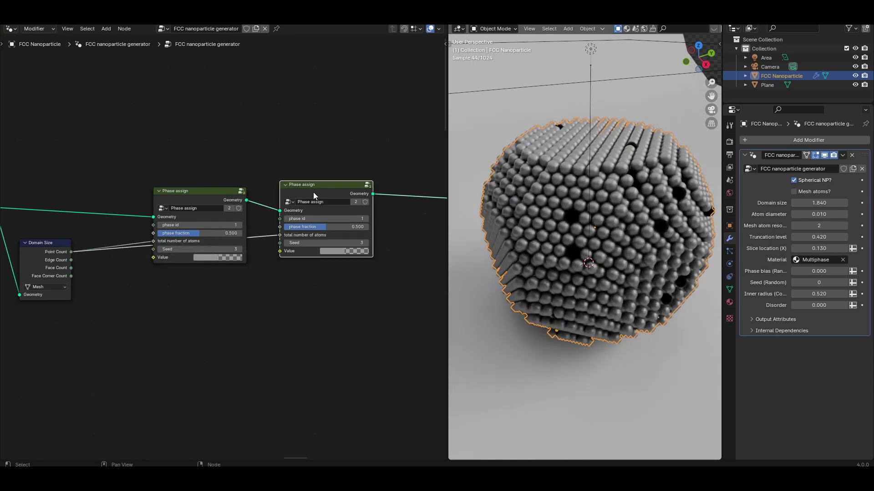
Set the second Phase assign node to phase id 2, phase fraction 0.3, Seed 4 and a dark red Value colour
scroll(335, 226, "up", 2)
left_click(335, 226)
type("0")
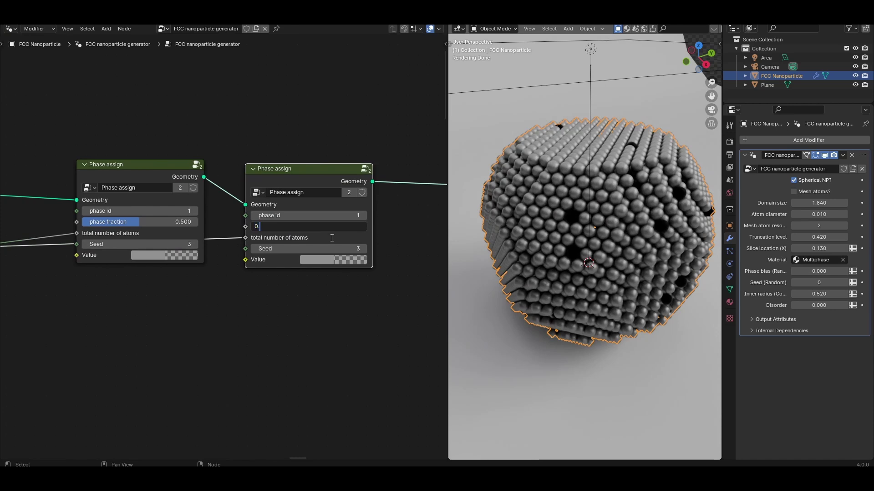
type(".3")
key("Return")
left_click(313, 260)
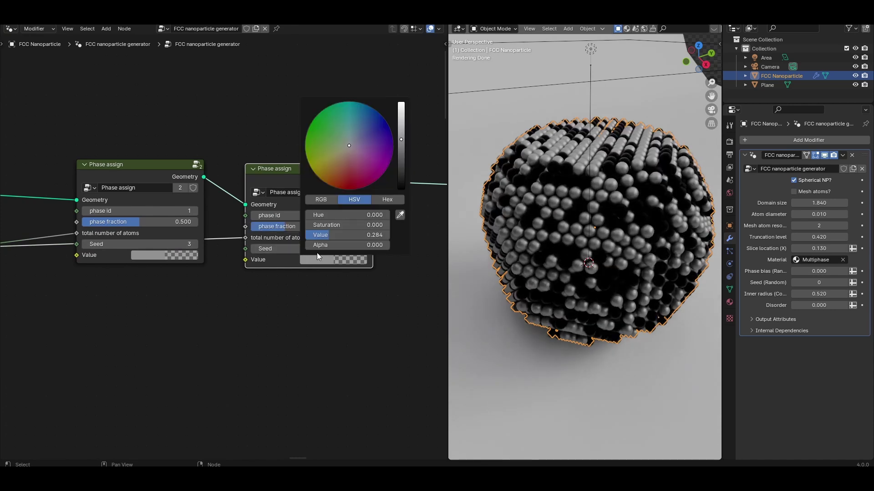
left_click_drag(349, 145, 356, 166)
left_click(364, 215)
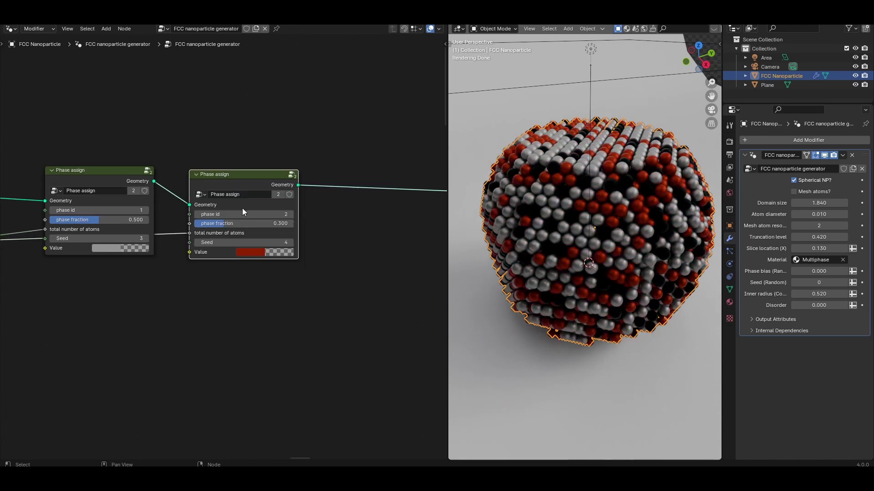
Chain a third Phase assign node fed by the Point Count, with phase id 3, phase fraction 0.2, Seed 5 and a blue Value colour
key("shift+d")
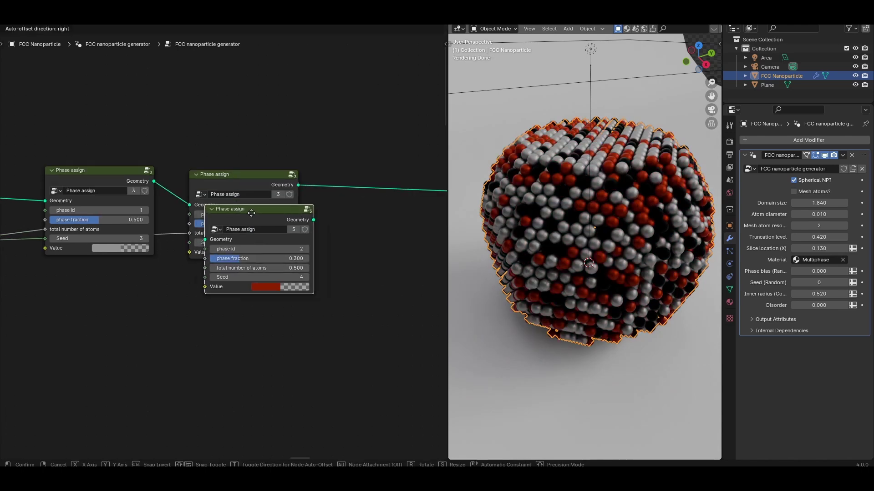
left_click(359, 180)
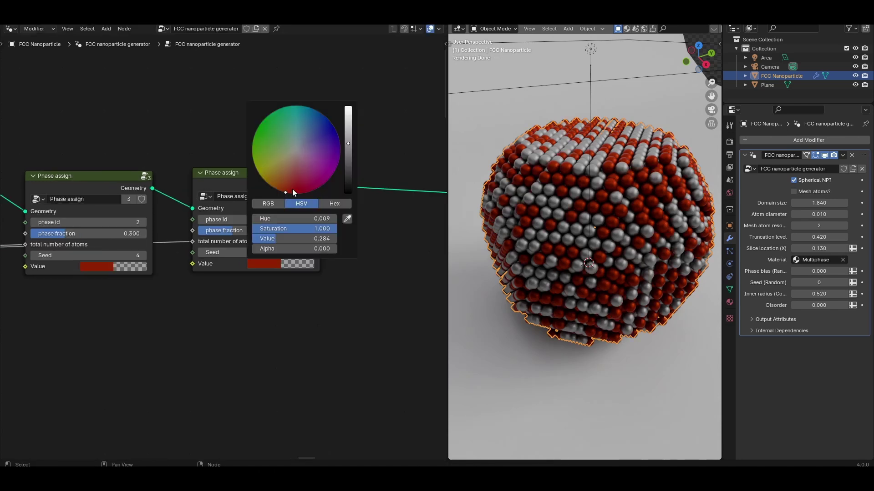
left_click_drag(292, 193, 322, 126)
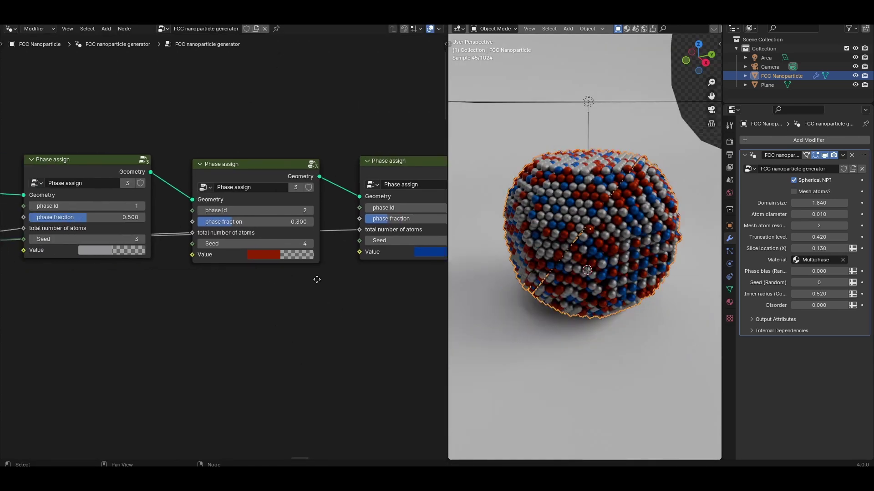
Recolour the Phase assign nodes with light green for phase id 1, a brighter red for 2 and a brighter blue for 3
left_click(134, 251)
left_click_drag(163, 169, 132, 165)
left_click_drag(209, 130, 209, 94)
middle_click_drag(287, 255, 170, 225)
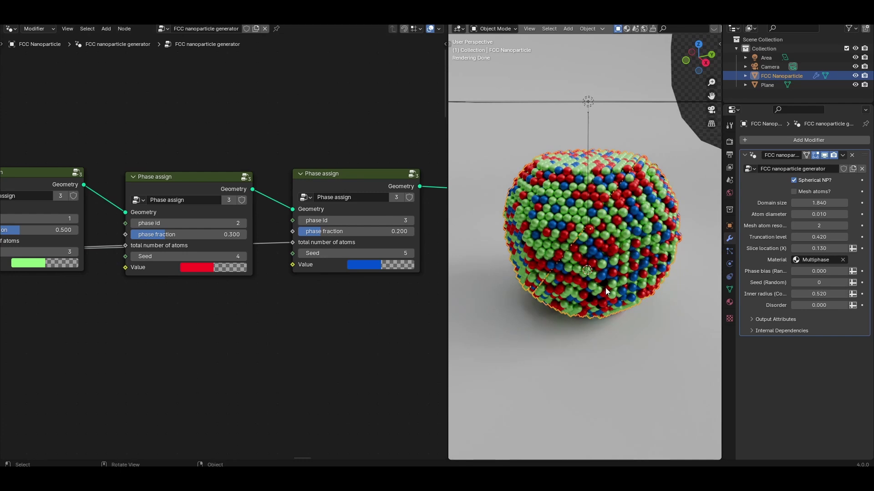
middle_click_drag(105, 233, 146, 233)
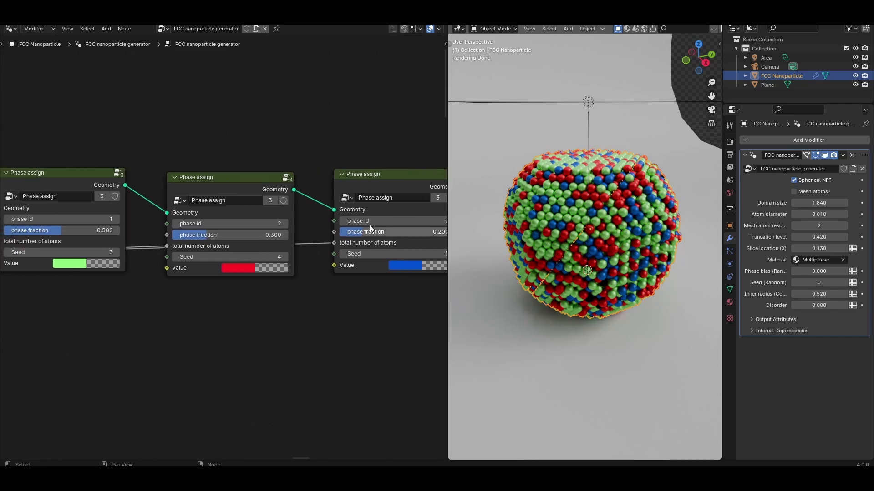
Examine the dark atoms on the nanoparticle and the Random Value node inside the second Phase assign group
middle_click_drag(389, 231, 346, 243)
middle_click_drag(576, 283, 579, 254)
middle_click_drag(581, 284, 586, 269)
middle_click_drag(632, 233, 647, 247)
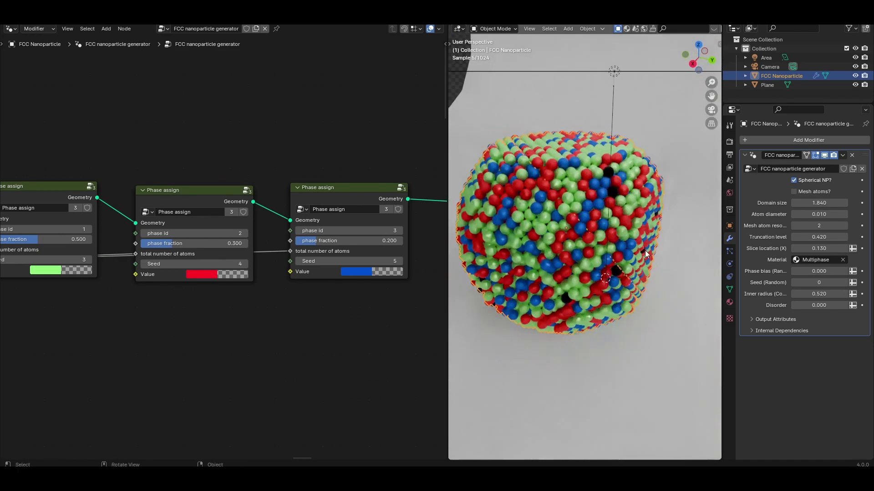
middle_click_drag(592, 250, 599, 250, "shift")
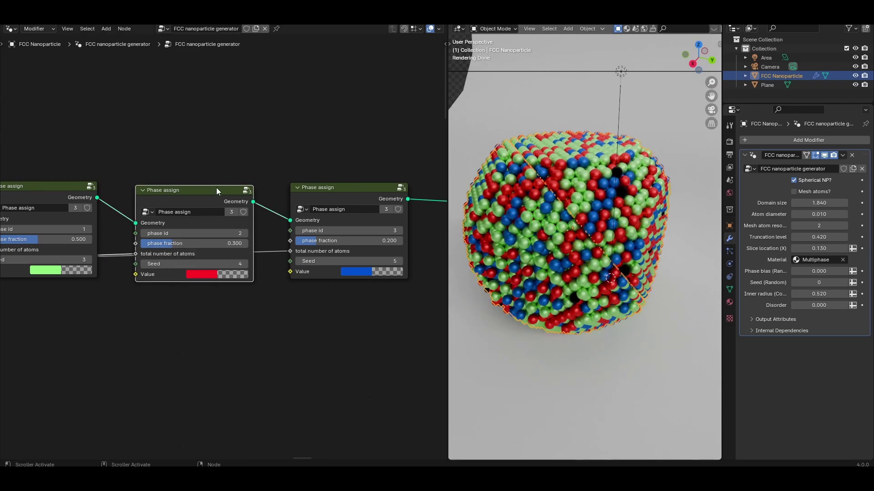
left_click(216, 189)
key("Tab")
scroll(222, 231, "down", 3)
scroll(221, 231, "up", 3)
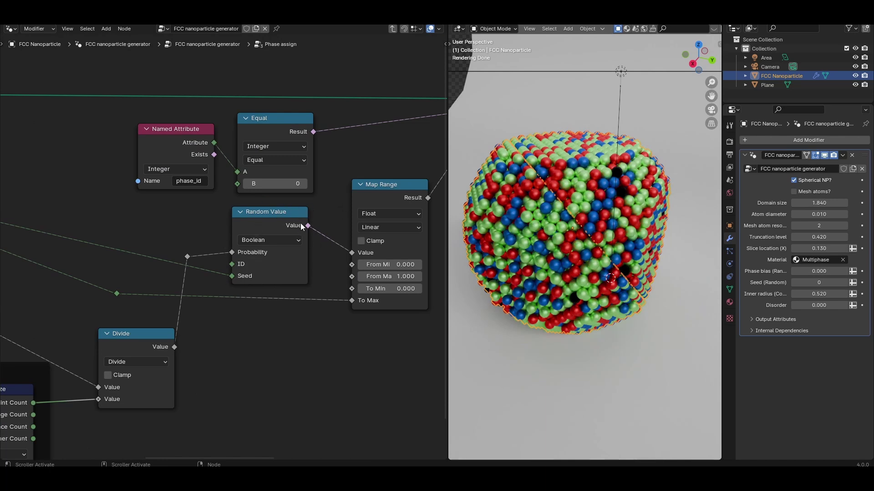
mouse_move(301, 226)
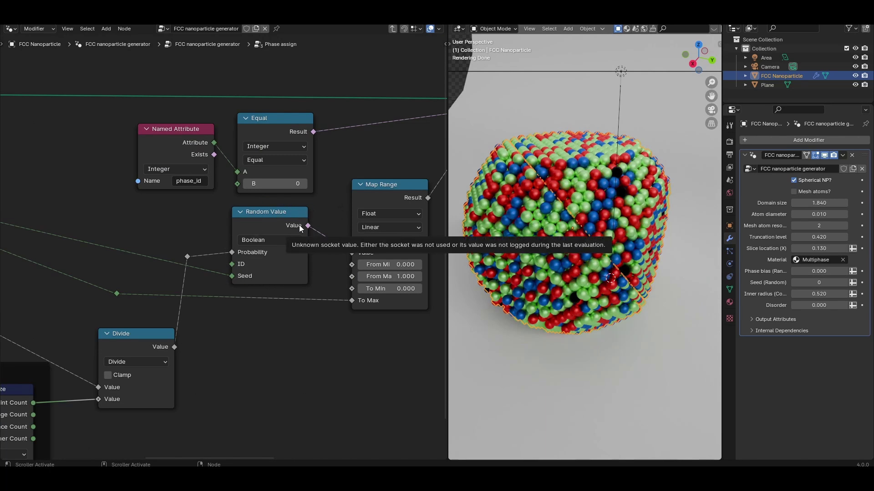
key("Tab")
scroll(291, 254, "down", 2)
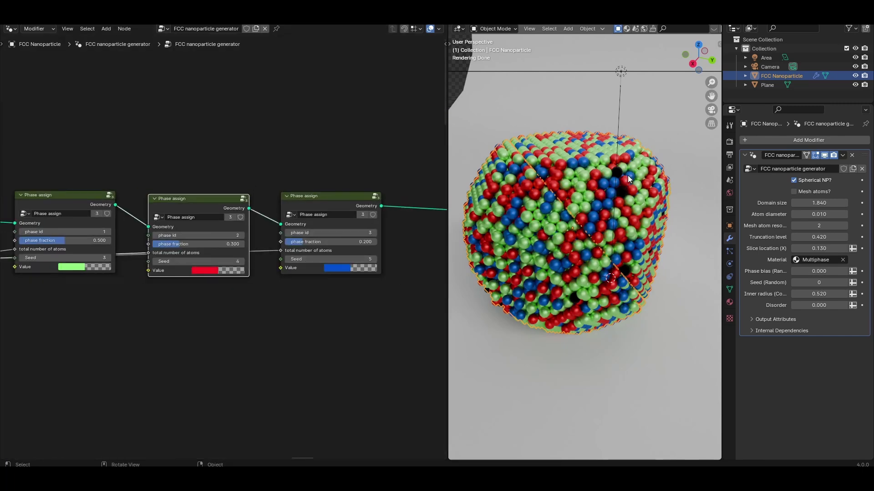
Insert a Delete Geometry node on the geometry link after the third Phase assign node
middle_click_drag(378, 296, 166, 326)
scroll(231, 258, "down", 3)
key("shift+a")
left_click(285, 211)
type("delete")
key("Return")
left_click(274, 223)
scroll(226, 249, "up", 1)
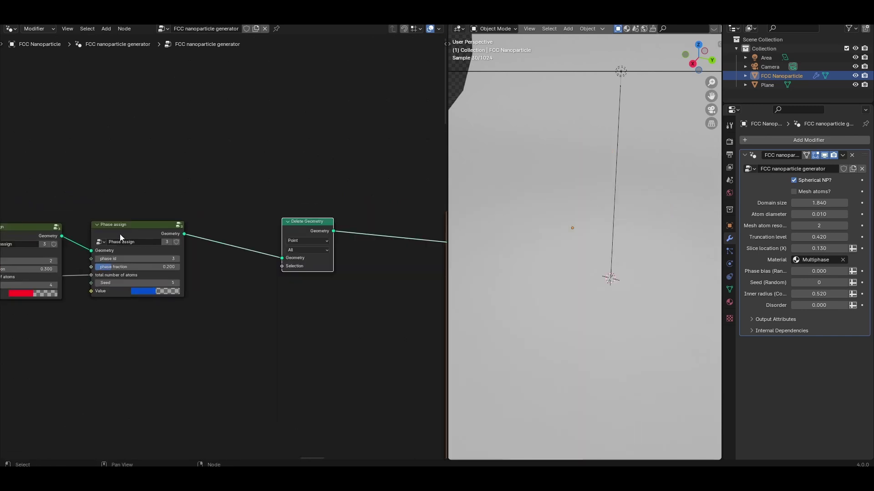
Add a Named Attribute node below the geometry link, with the Integer data type and the phase_id attribute
scroll(263, 255, "up", 2)
middle_click_drag(244, 307, 243, 258)
key("shift+a")
type("nam")
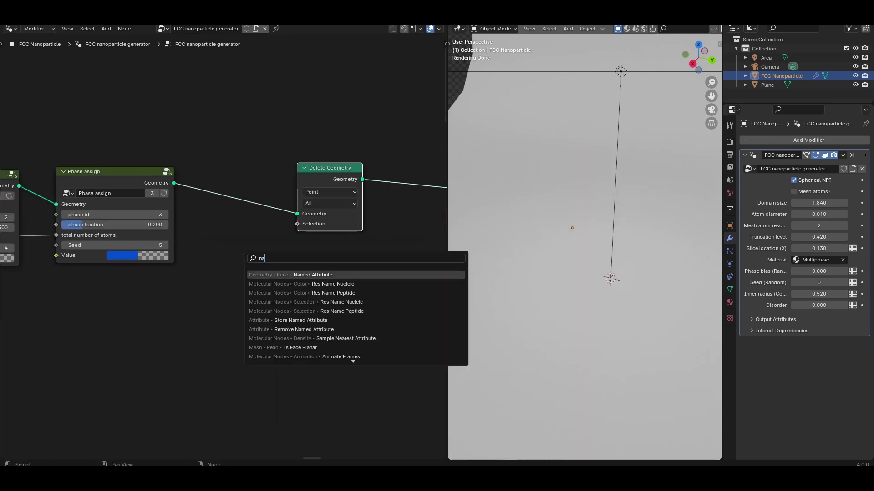
key("Return")
left_click(186, 274)
scroll(224, 250, "up", 1)
left_click(229, 313)
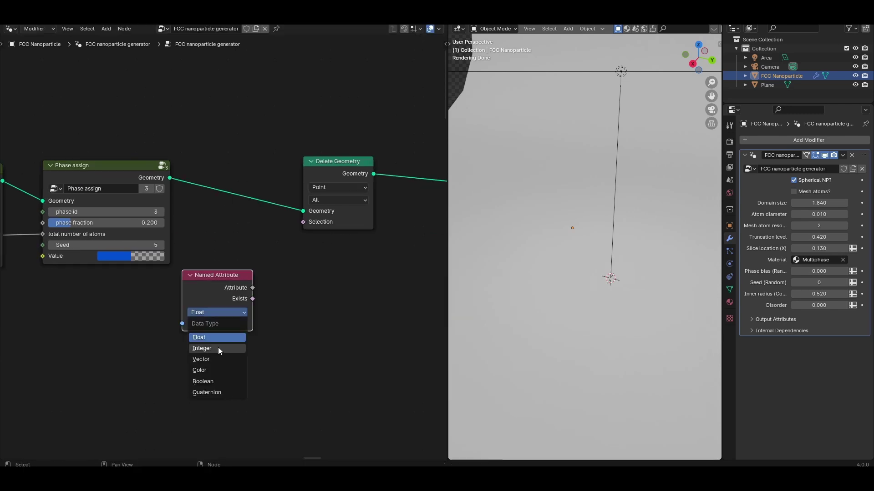
left_click(217, 348)
left_click(230, 324)
left_click(228, 348)
Compare phase_id with 0 using an Integer Equal node and connect its Result to the Delete Geometry Selection
left_click_drag(252, 288, 278, 280)
type("compare")
key("Down")
key("Up")
key("Return")
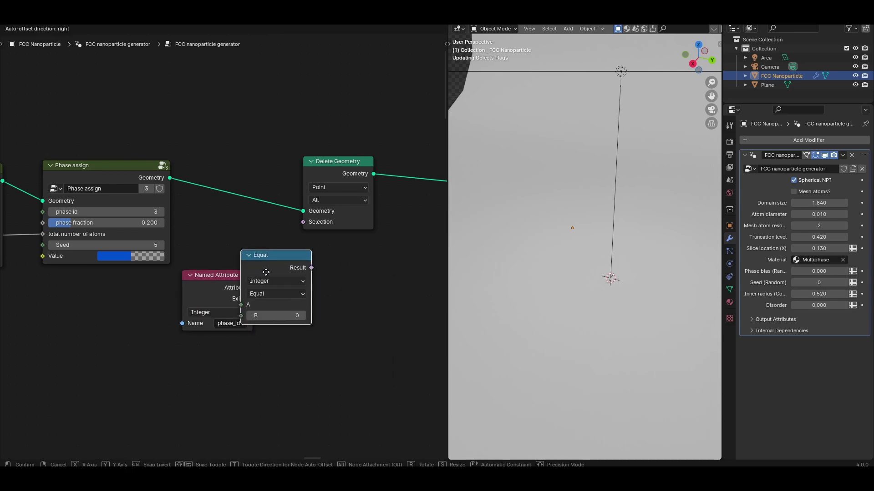
left_click(297, 286)
left_click_drag(319, 226, 345, 283)
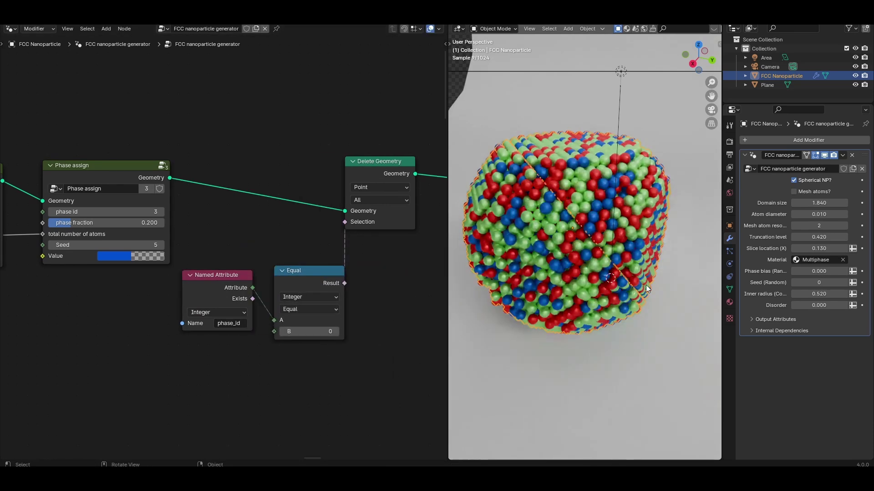
middle_click_drag(644, 290, 650, 284)
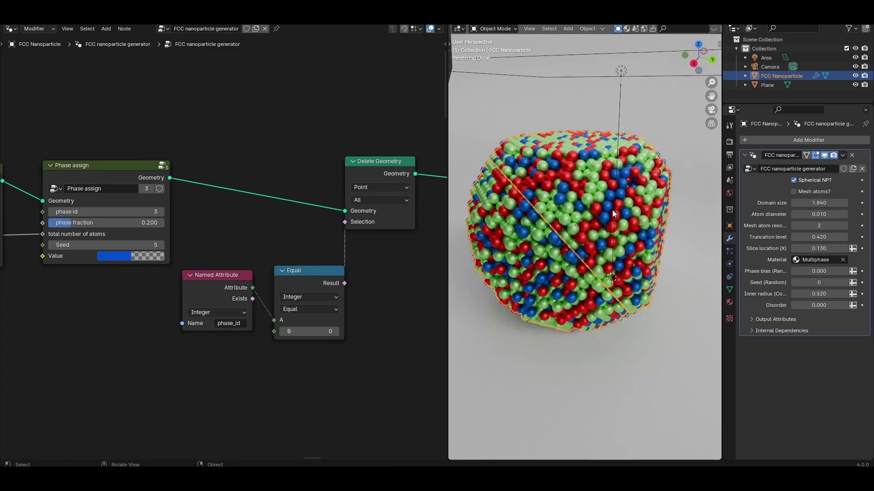
middle_click_drag(518, 228, 487, 253)
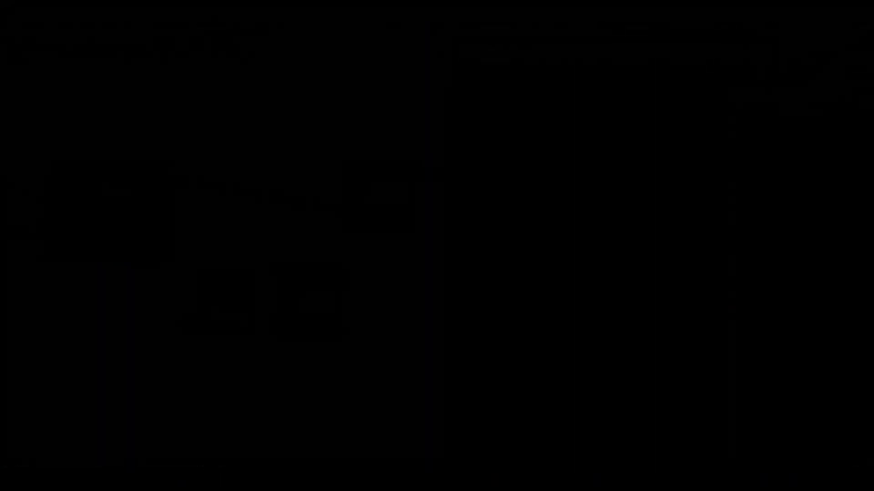